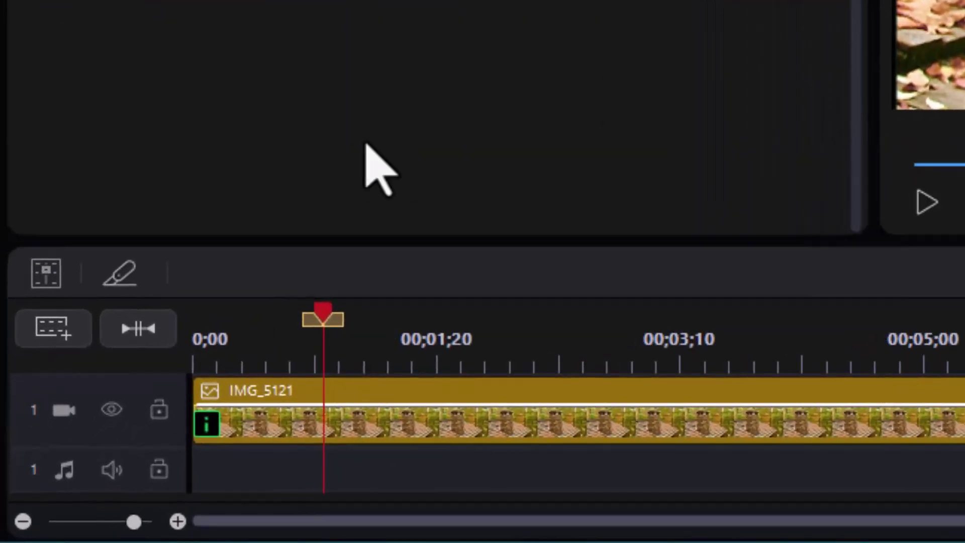
Step: Select the IMG_5121 photo clip on video track 1
{"action": "left_click", "coordinate": [751, 426]}
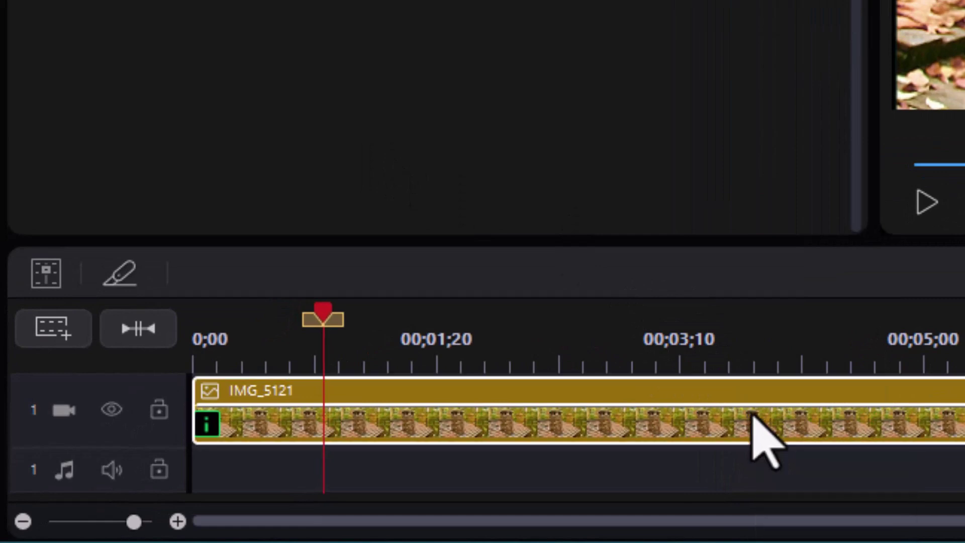
Step: Check IMG_5121's capture date in its Properties, then bring up the Use Time Information settings
{"action": "right_click", "coordinate": [745, 427]}
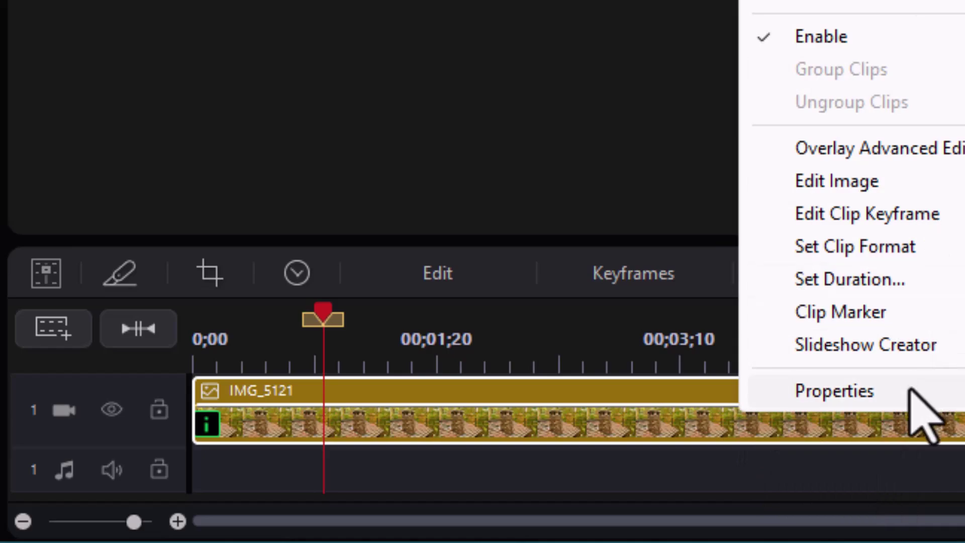
{"action": "left_click", "coordinate": [908, 387]}
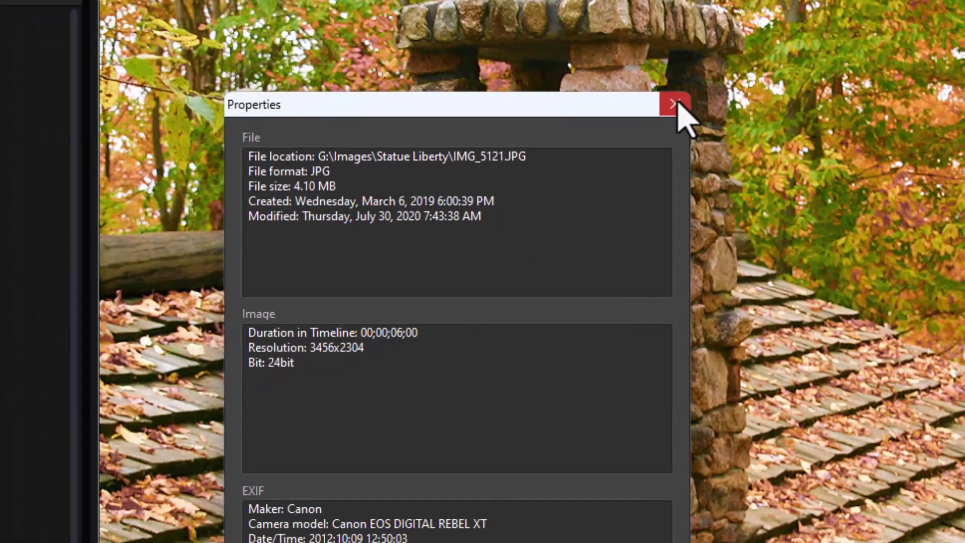
{"action": "left_click", "coordinate": [758, 90]}
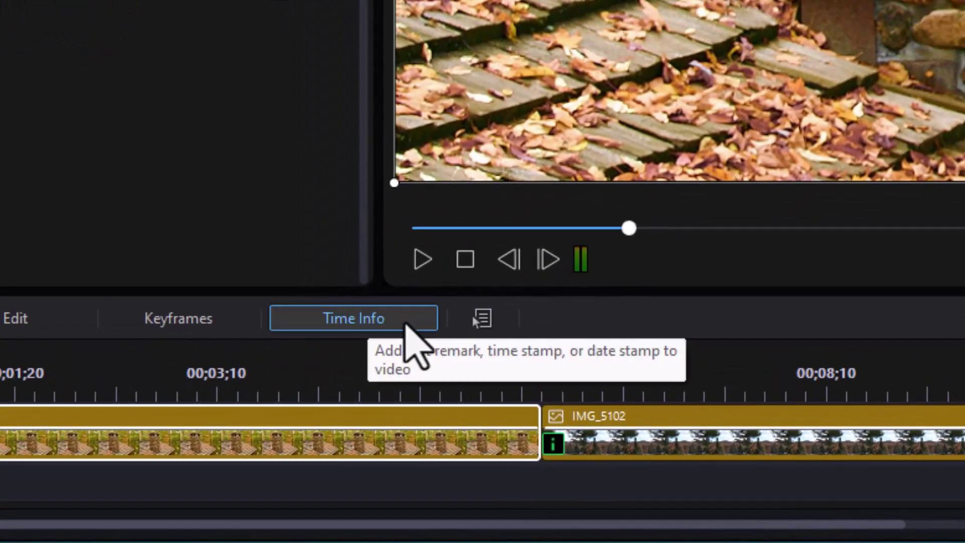
{"action": "left_click", "coordinate": [404, 324]}
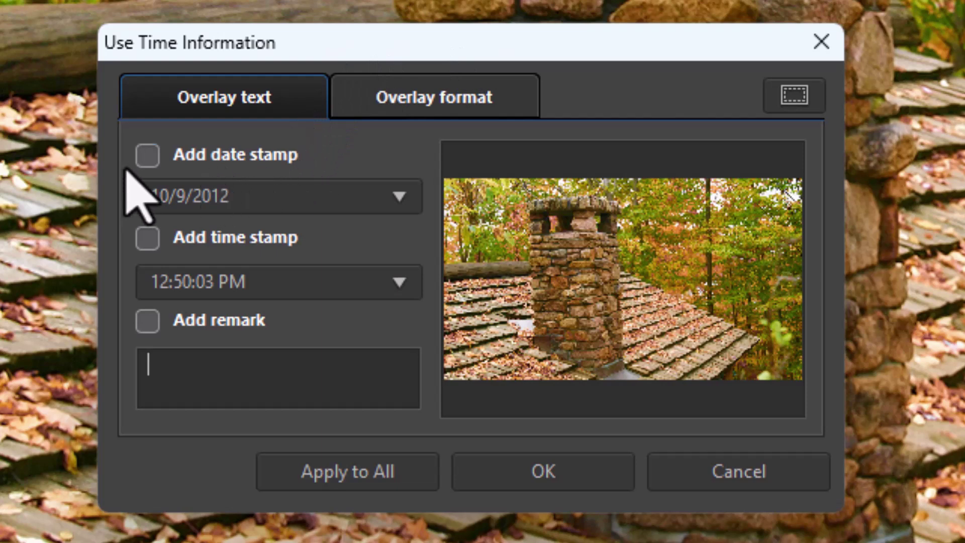
Step: Add an October 9, 2012 date stamp, 12:50:03 PM time stamp and Fall Scene remark overlay
{"action": "left_click", "coordinate": [152, 157]}
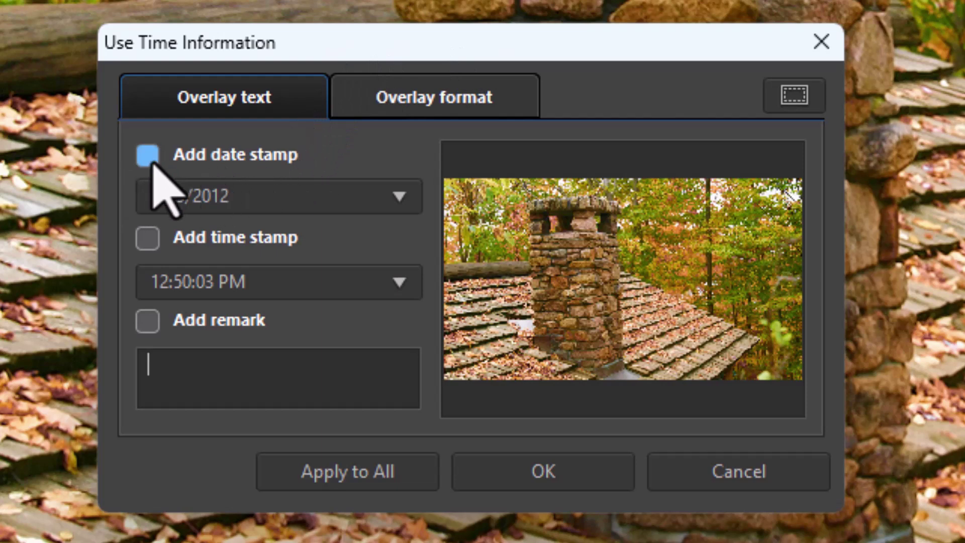
{"action": "left_click", "coordinate": [400, 197]}
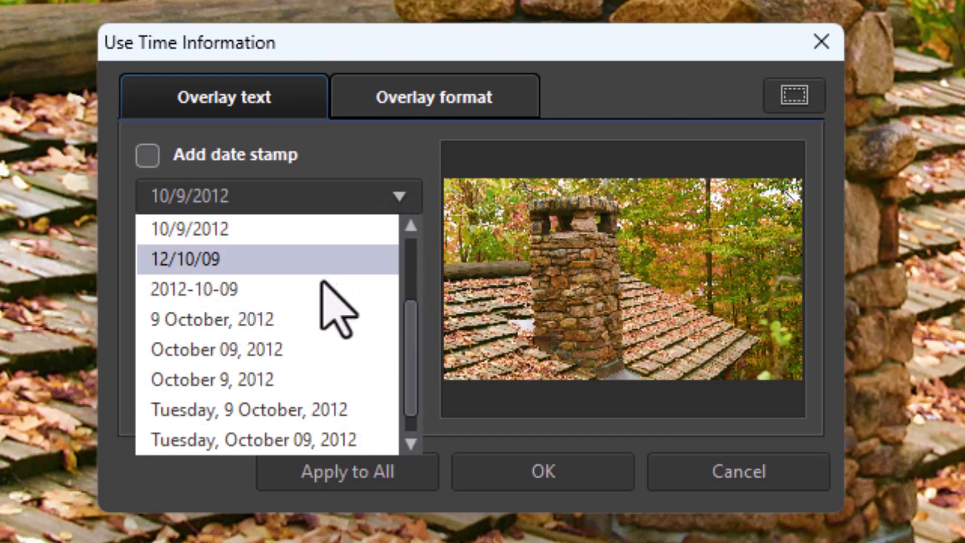
{"action": "left_click", "coordinate": [286, 380]}
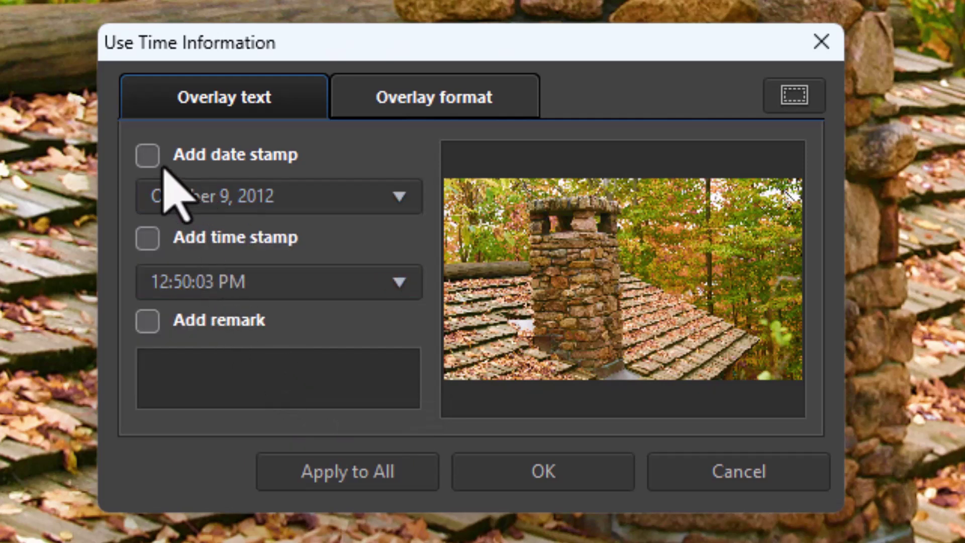
{"action": "left_click", "coordinate": [147, 157]}
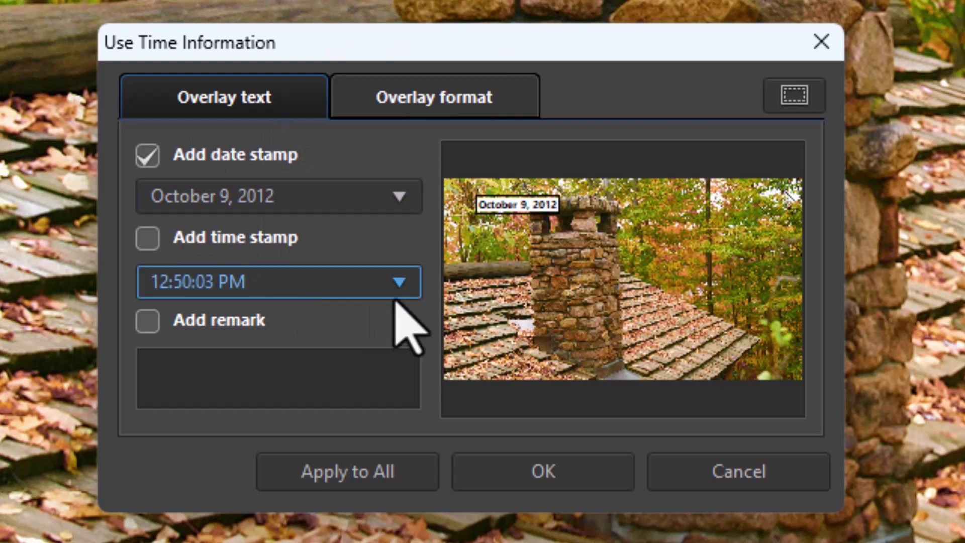
{"action": "left_click", "coordinate": [147, 238]}
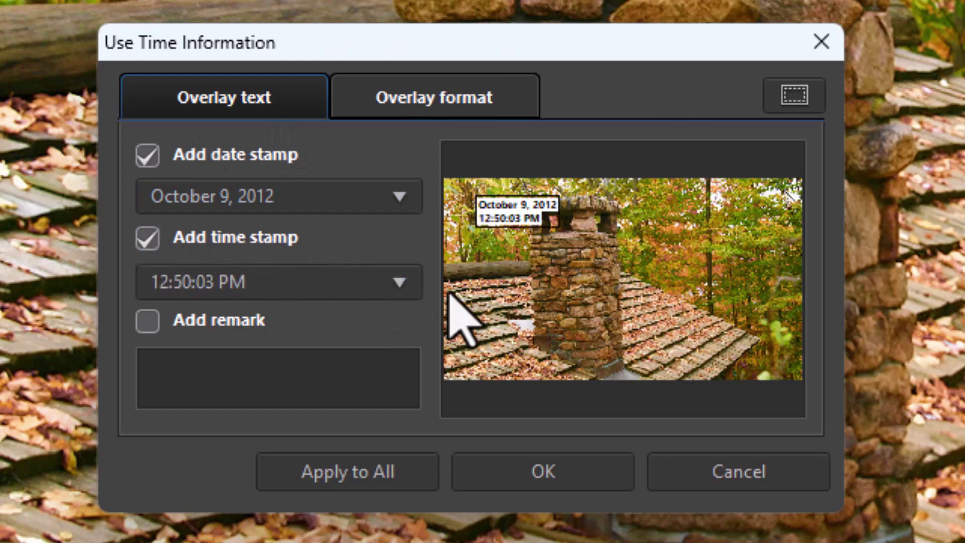
{"action": "left_click", "coordinate": [400, 282]}
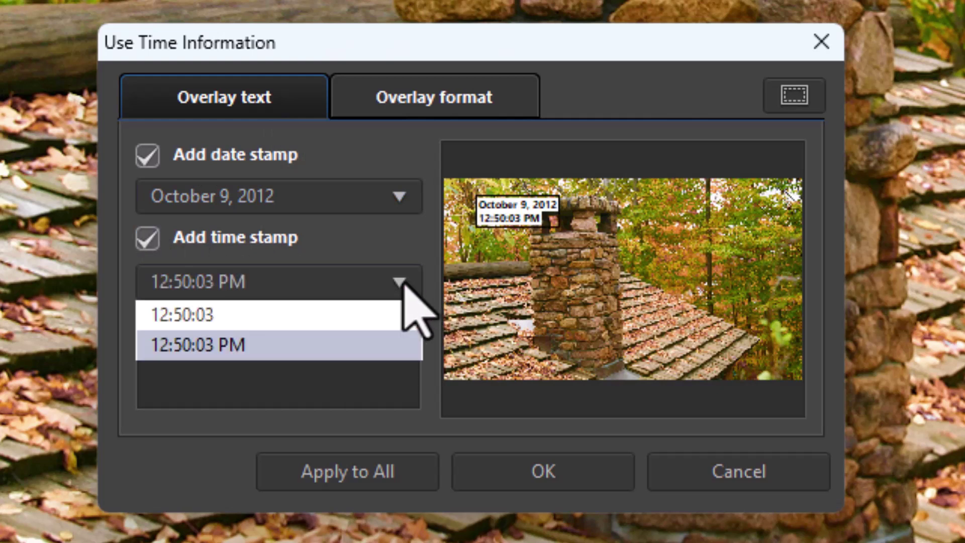
{"action": "left_click", "coordinate": [263, 346]}
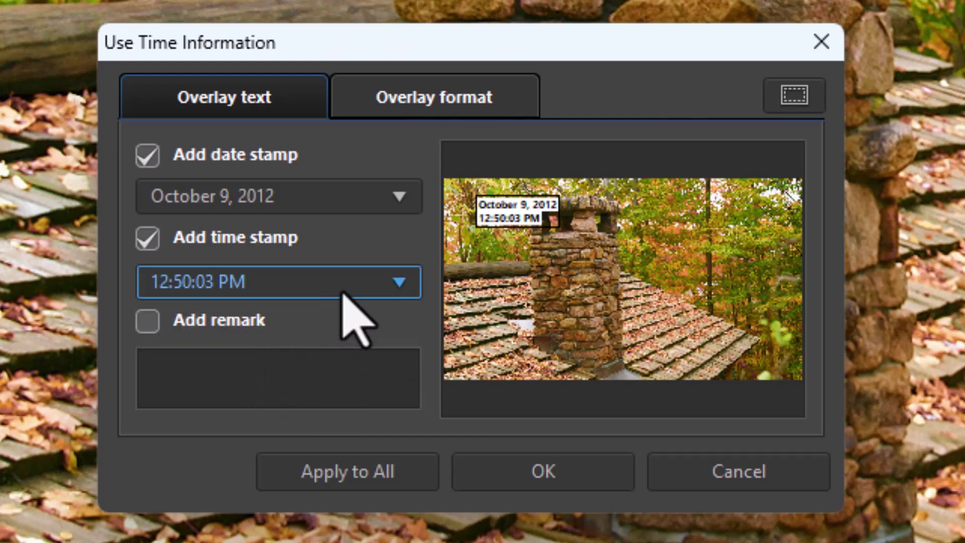
{"action": "left_click", "coordinate": [158, 325]}
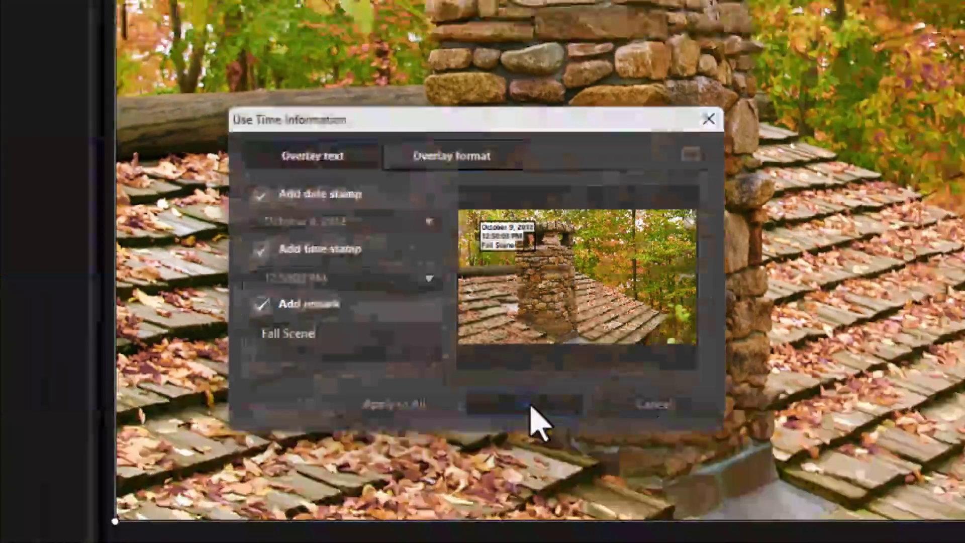
{"action": "left_click", "coordinate": [546, 473]}
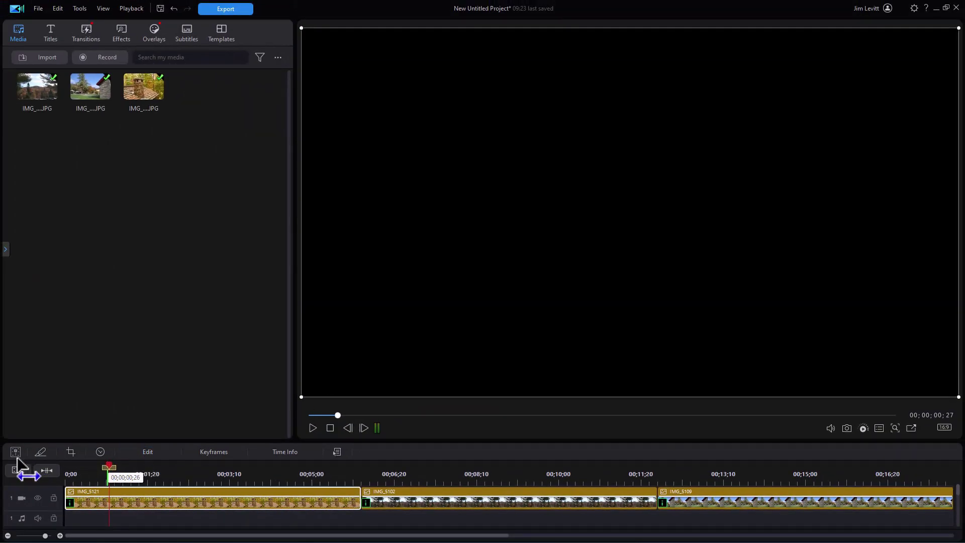
Step: Preview the project from the start, then reopen Time Info for the first photo
{"action": "left_click_drag", "start_coordinate": [18, 460], "coordinate": [18, 468]}
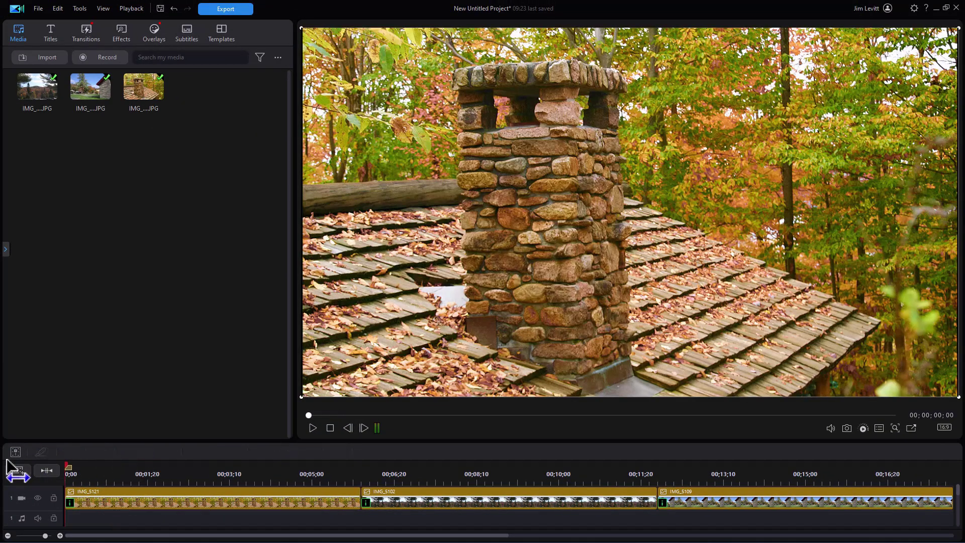
{"action": "left_click", "coordinate": [313, 429]}
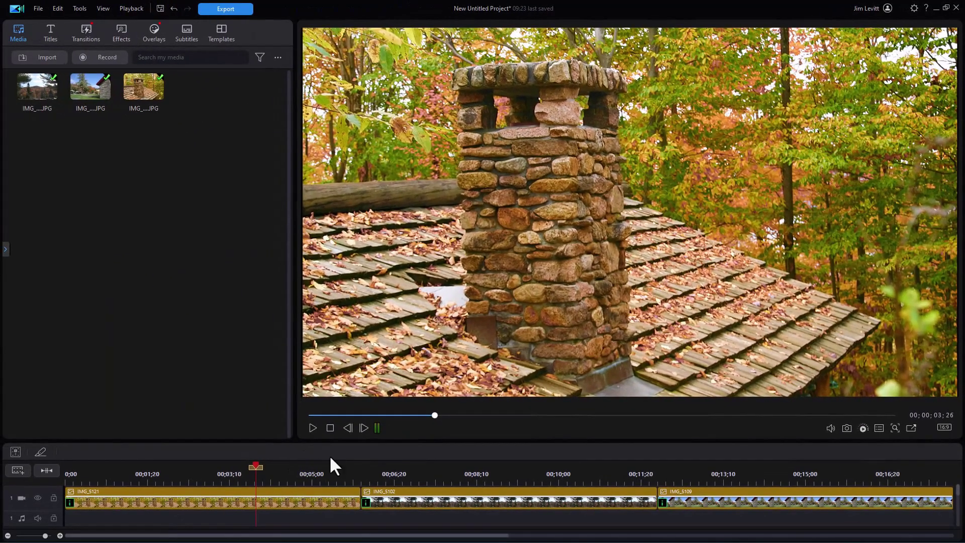
{"action": "left_click", "coordinate": [288, 497]}
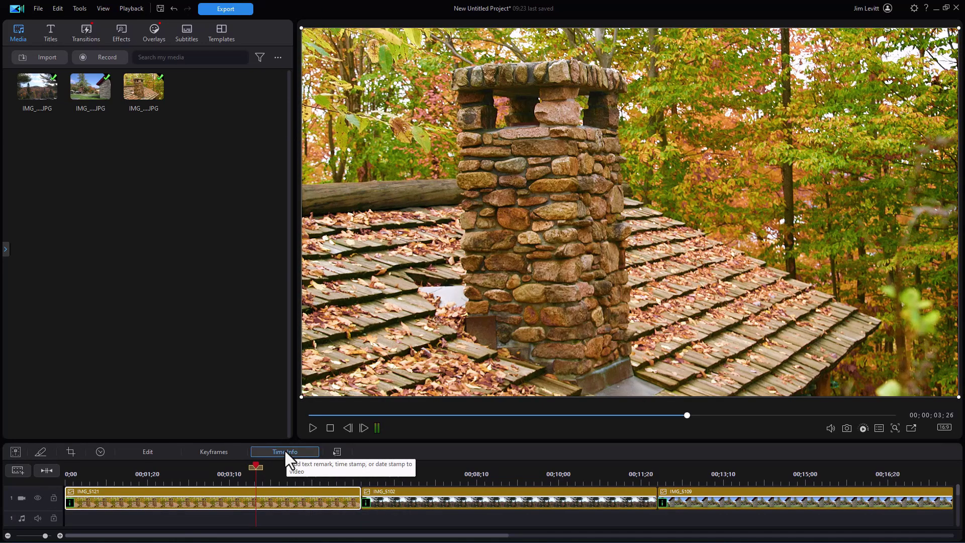
{"action": "left_click", "coordinate": [284, 450]}
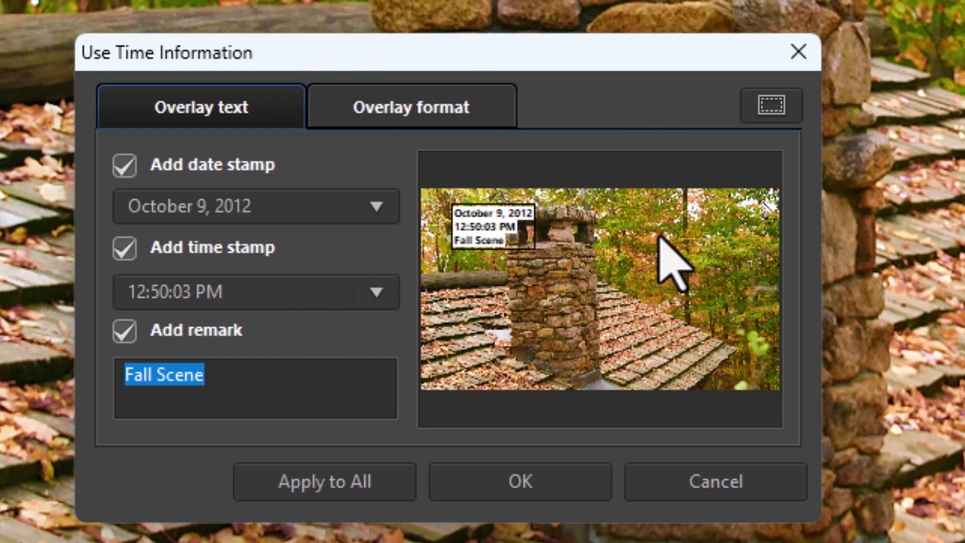
Step: Try lower left, upper right and lower right overlay placements, settling on lower right
{"action": "left_click", "coordinate": [416, 112]}
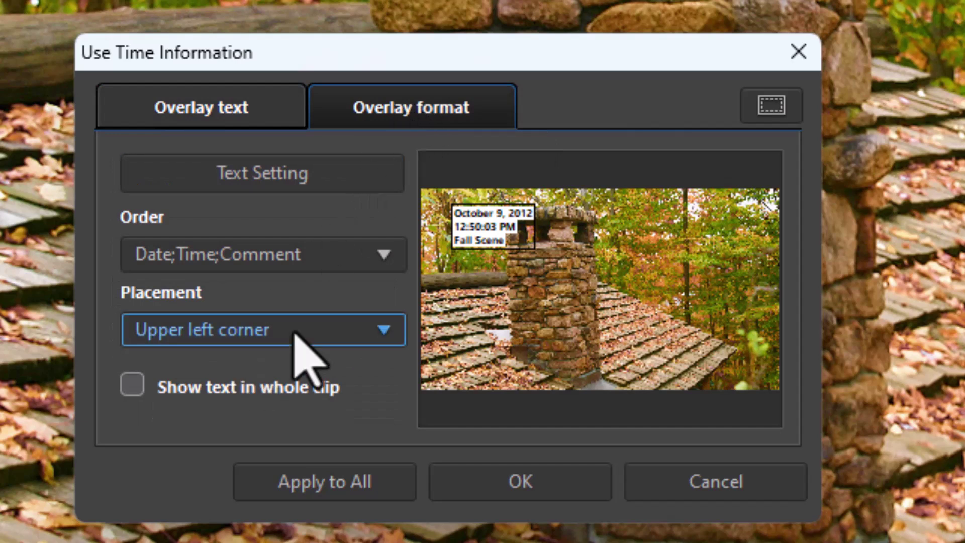
{"action": "left_click", "coordinate": [386, 332]}
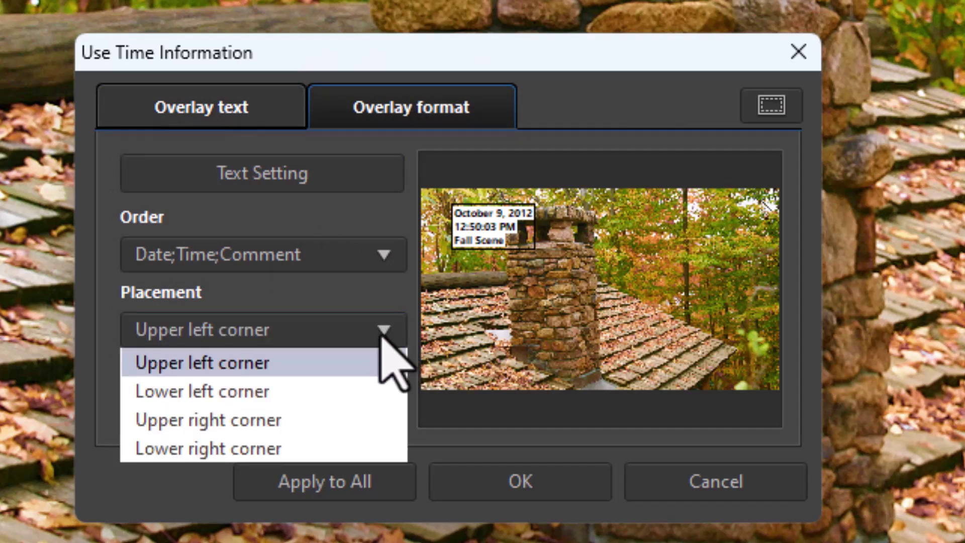
{"action": "left_click", "coordinate": [342, 396]}
{"action": "left_click", "coordinate": [386, 329]}
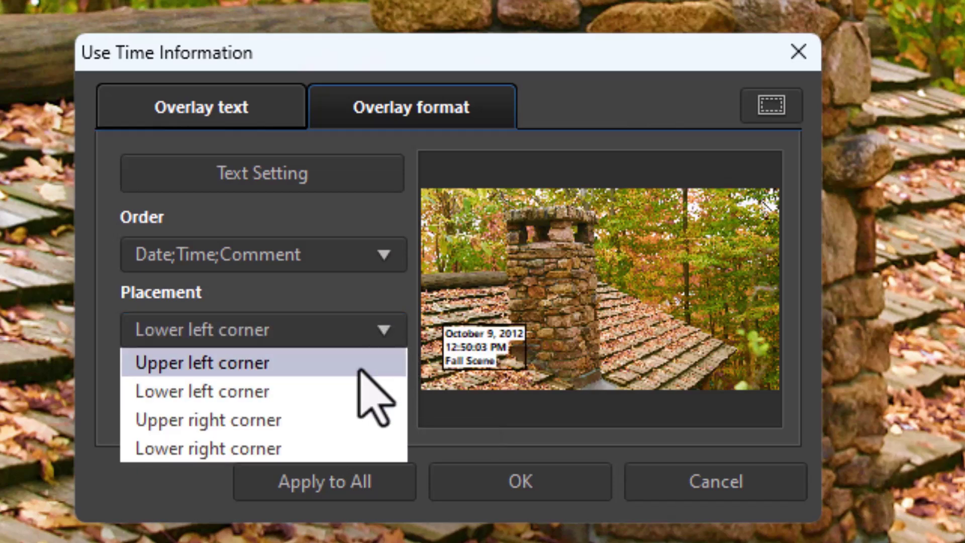
{"action": "left_click", "coordinate": [358, 420]}
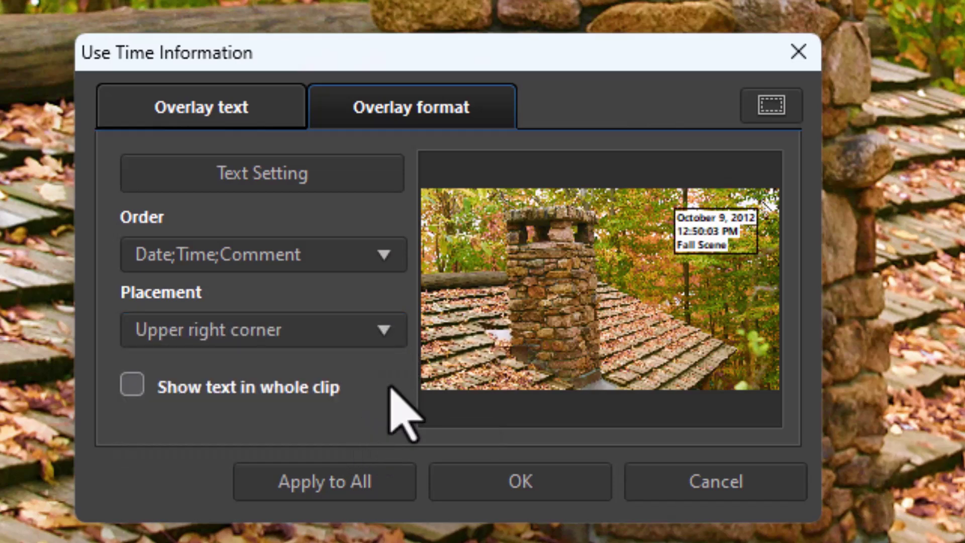
{"action": "left_click", "coordinate": [386, 329]}
{"action": "left_click", "coordinate": [374, 449]}
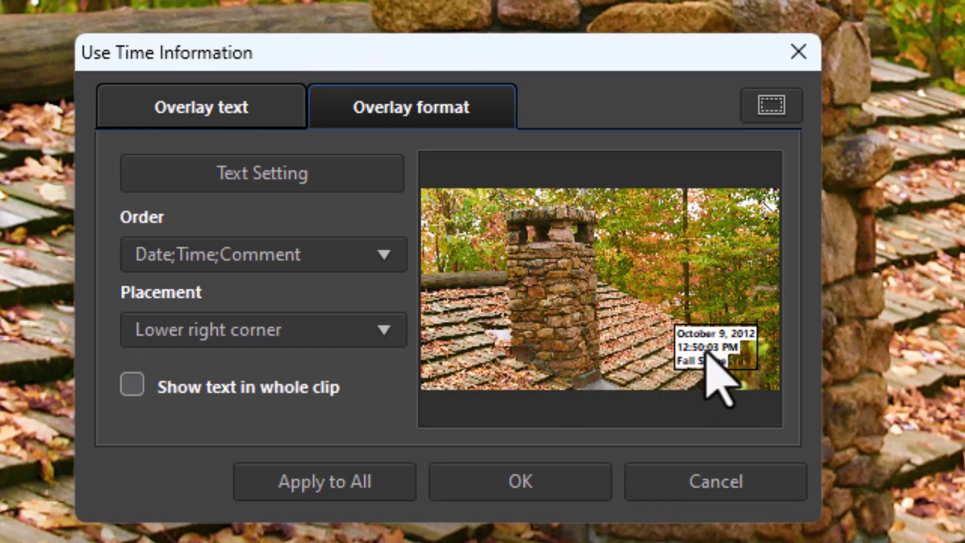
Step: Drag the overlay toward the photo's centre and show it for the whole clip
{"action": "left_click_drag", "start_coordinate": [706, 352], "coordinate": [617, 312]}
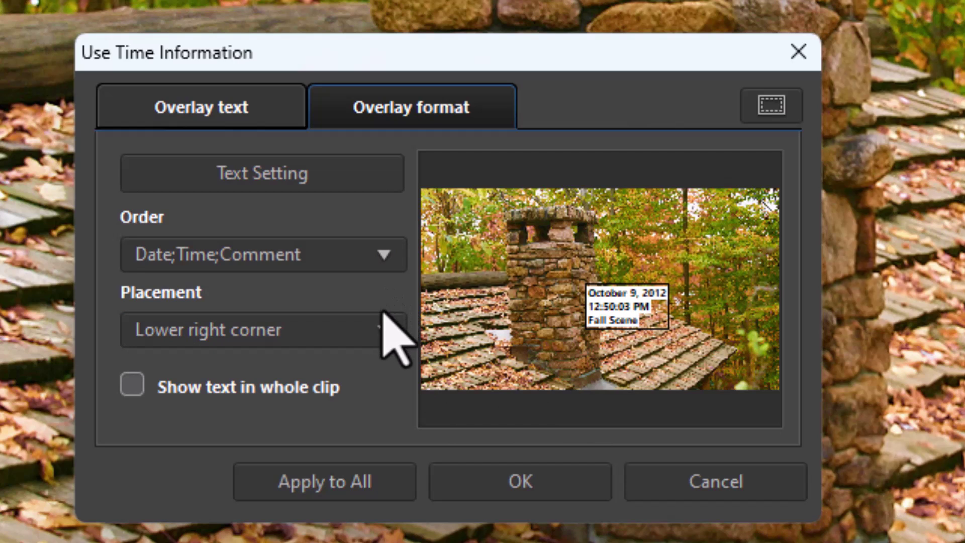
{"action": "left_click", "coordinate": [133, 394]}
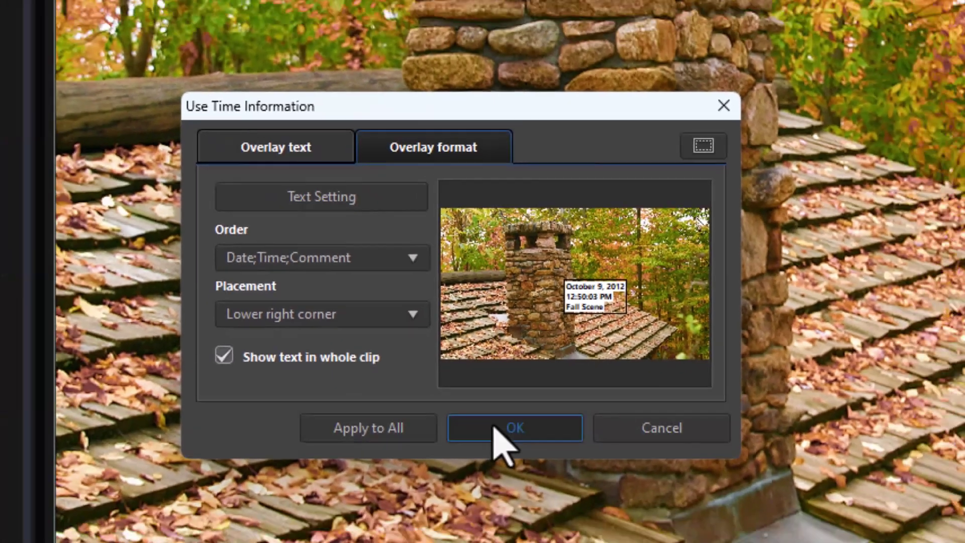
{"action": "left_click", "coordinate": [507, 427]}
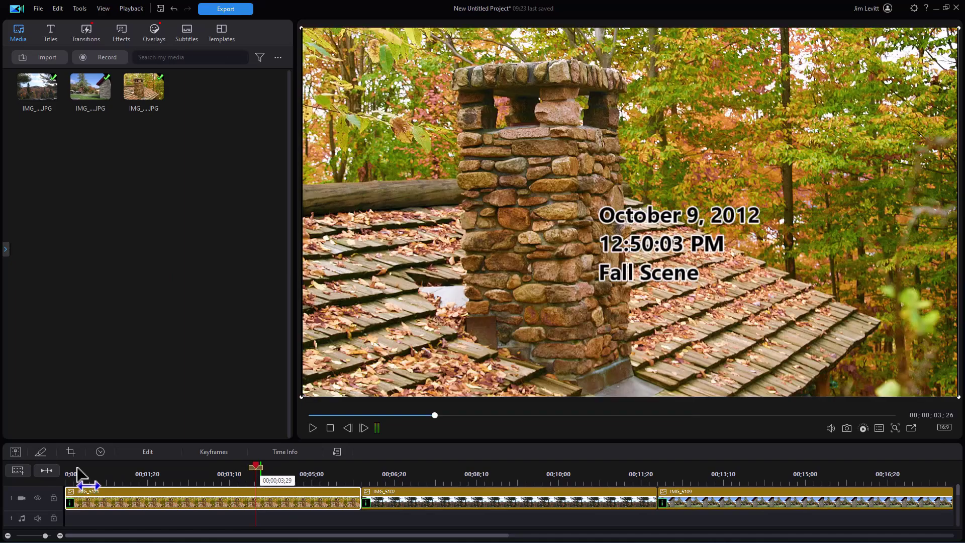
Step: Play the chimney clip from its start to check the overlay
{"action": "left_click", "coordinate": [79, 468]}
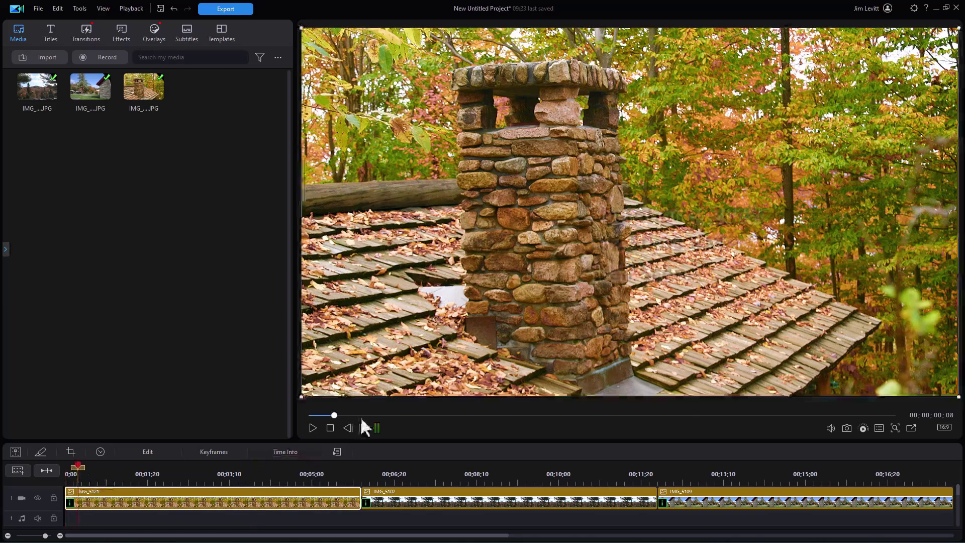
{"action": "left_click", "coordinate": [310, 428]}
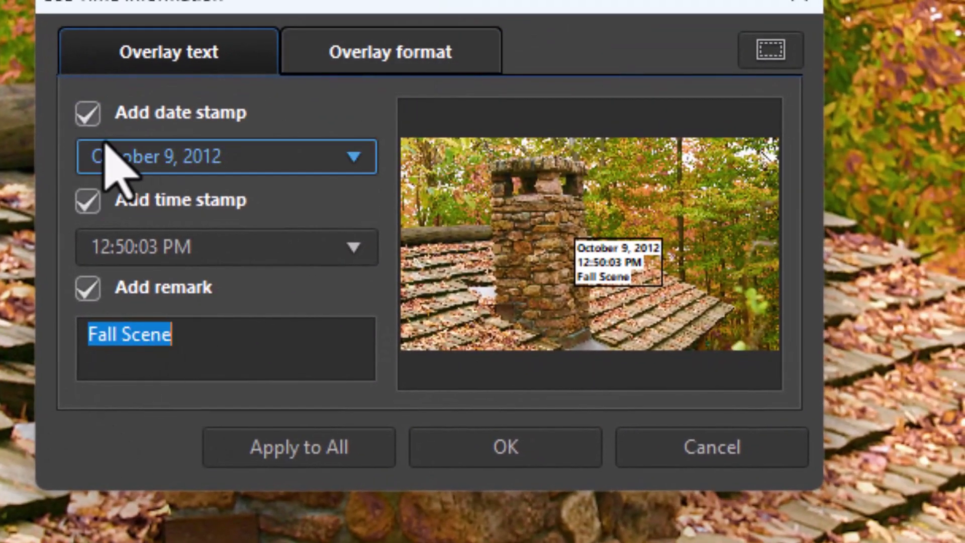
Step: Uncheck the time stamp, leaving only October 9, 2012 and Fall Scene
{"action": "left_click", "coordinate": [92, 204]}
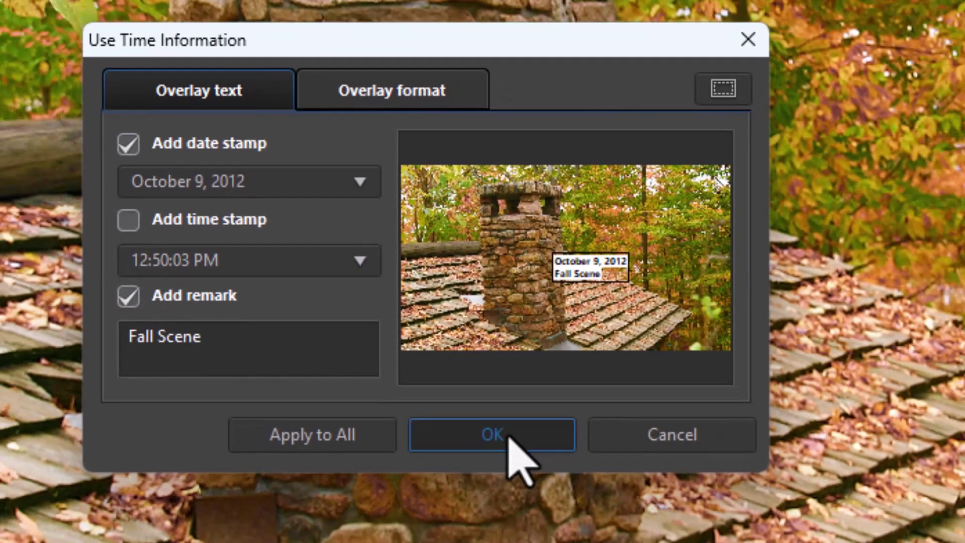
{"action": "left_click", "coordinate": [506, 447]}
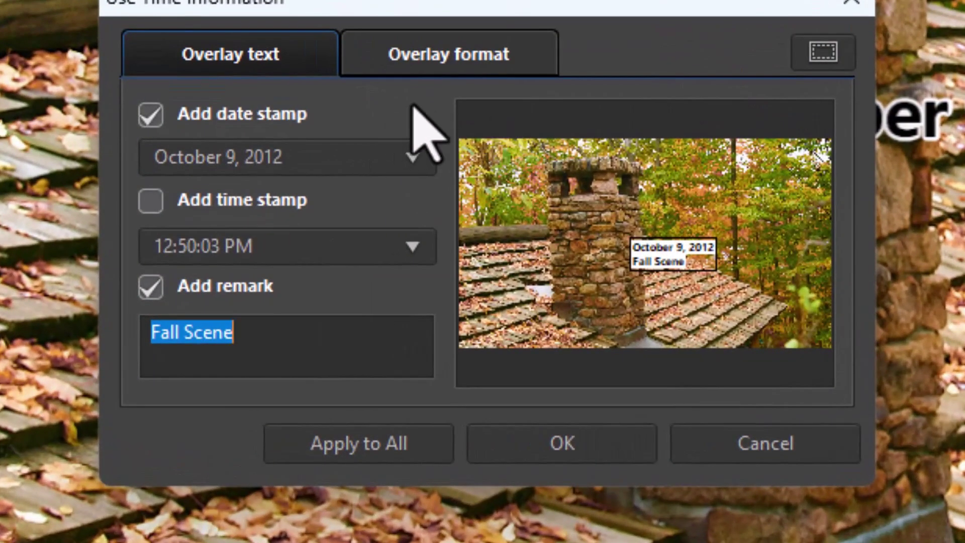
Step: Set the overlay line order to Time;Date;Comment
{"action": "left_click", "coordinate": [488, 66]}
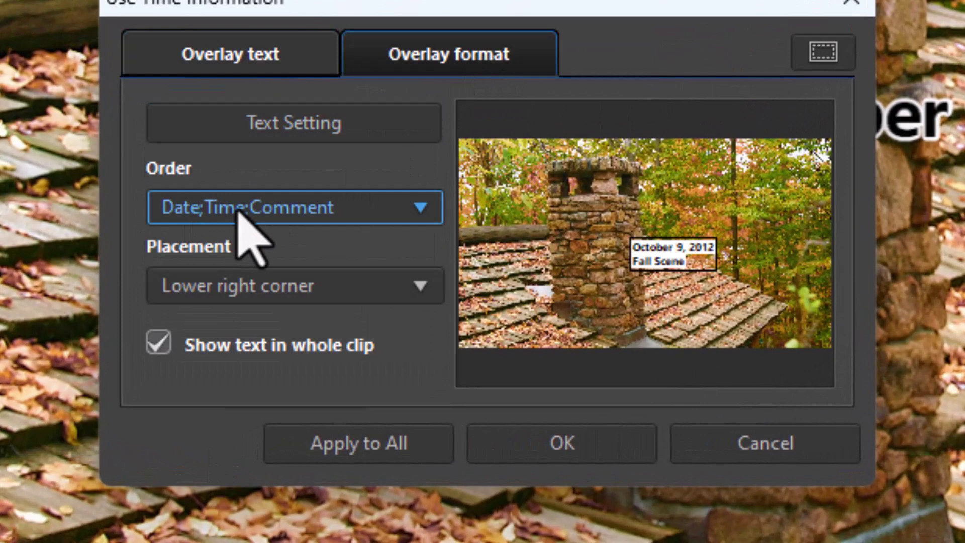
{"action": "left_click", "coordinate": [417, 211]}
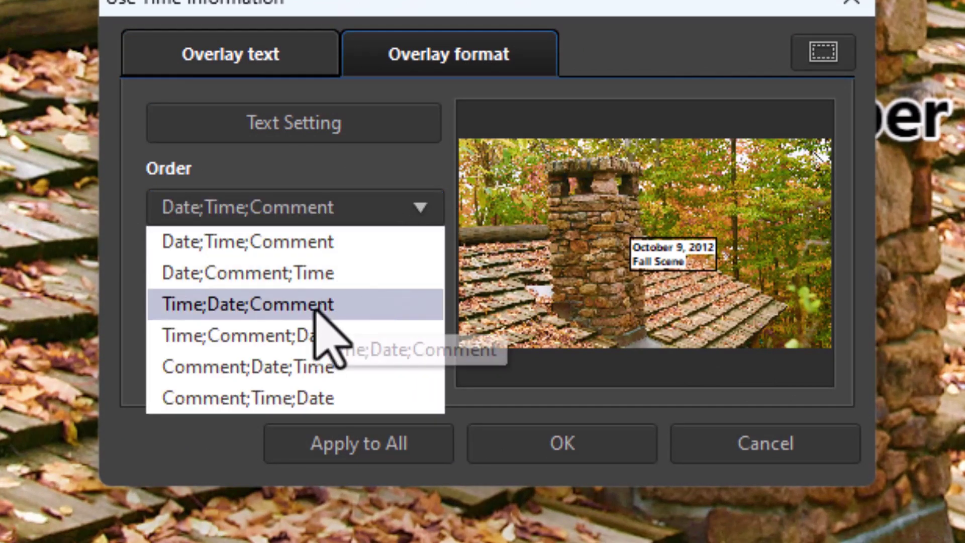
{"action": "left_click", "coordinate": [316, 306]}
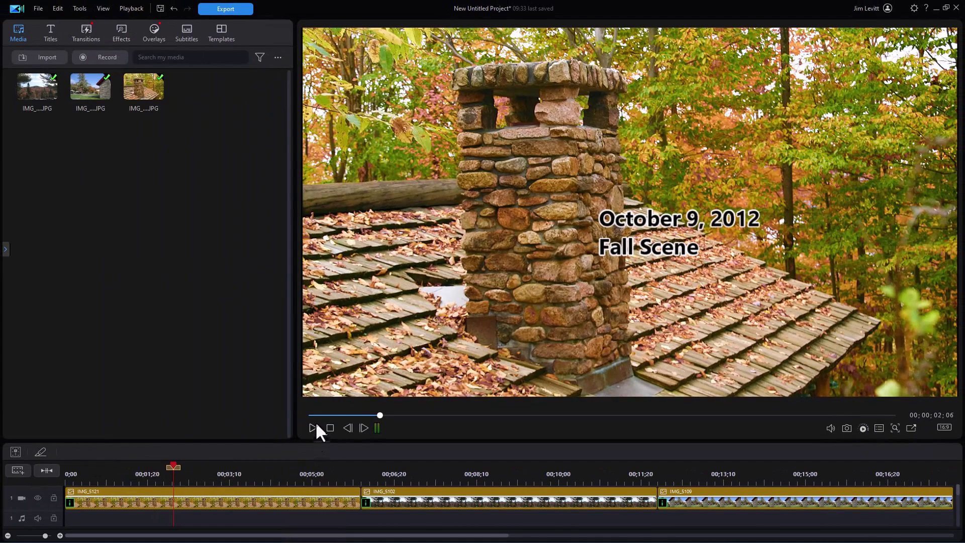
Step: Change the chimney clip's overlay order to Comment;Date;Time so Fall Scene sits on top
{"action": "left_click", "coordinate": [294, 498]}
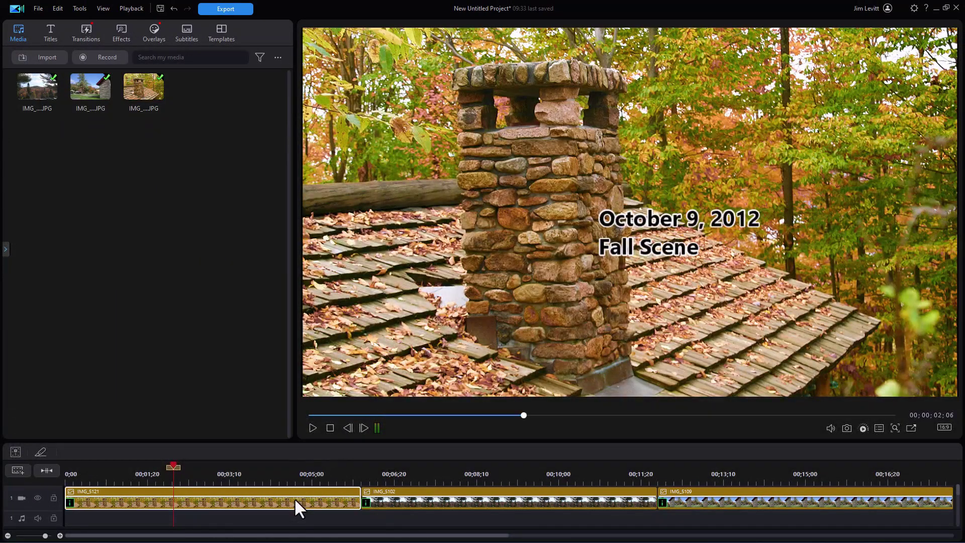
{"action": "left_click", "coordinate": [286, 450]}
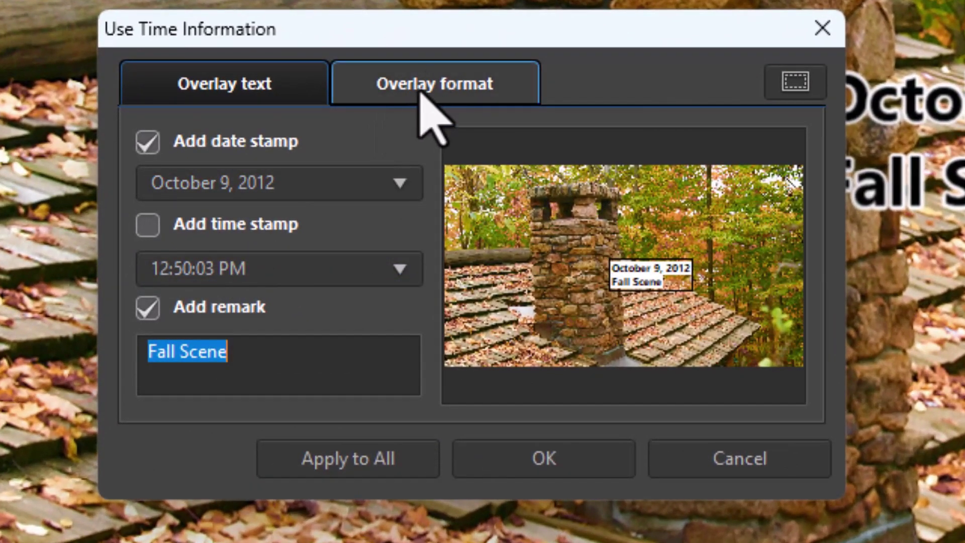
{"action": "left_click", "coordinate": [447, 170]}
{"action": "left_click", "coordinate": [409, 234]}
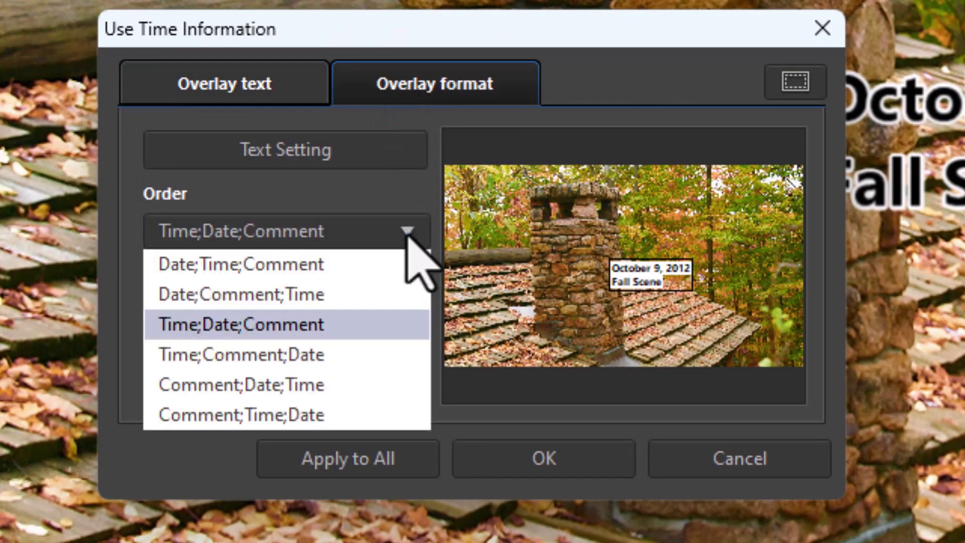
{"action": "left_click", "coordinate": [318, 383]}
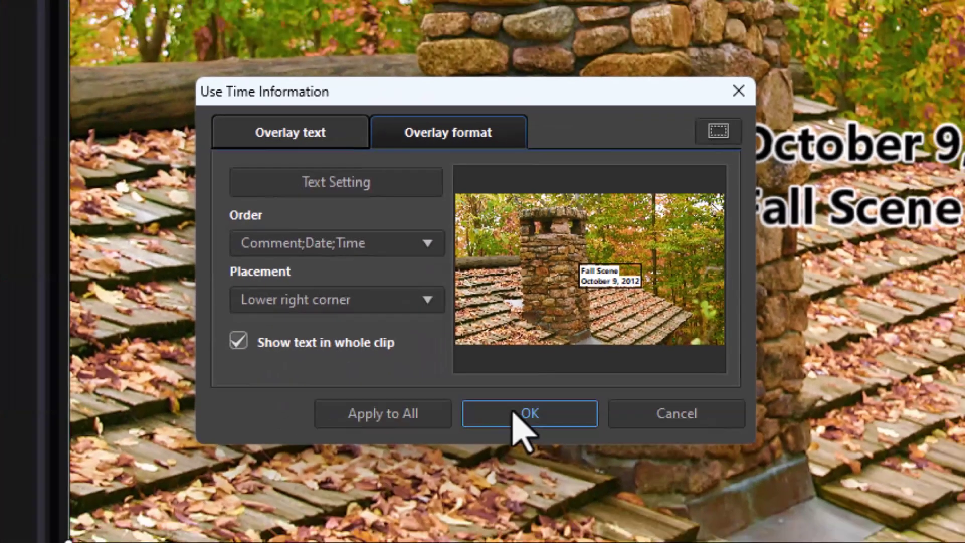
{"action": "left_click", "coordinate": [538, 458]}
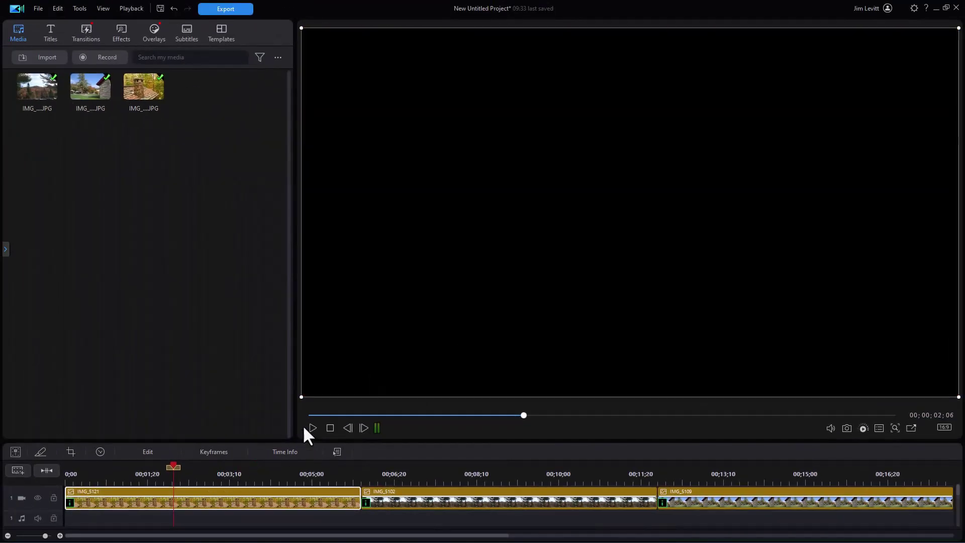
Step: Preview the clip to check the new order, then reopen Time Info
{"action": "left_click", "coordinate": [313, 427]}
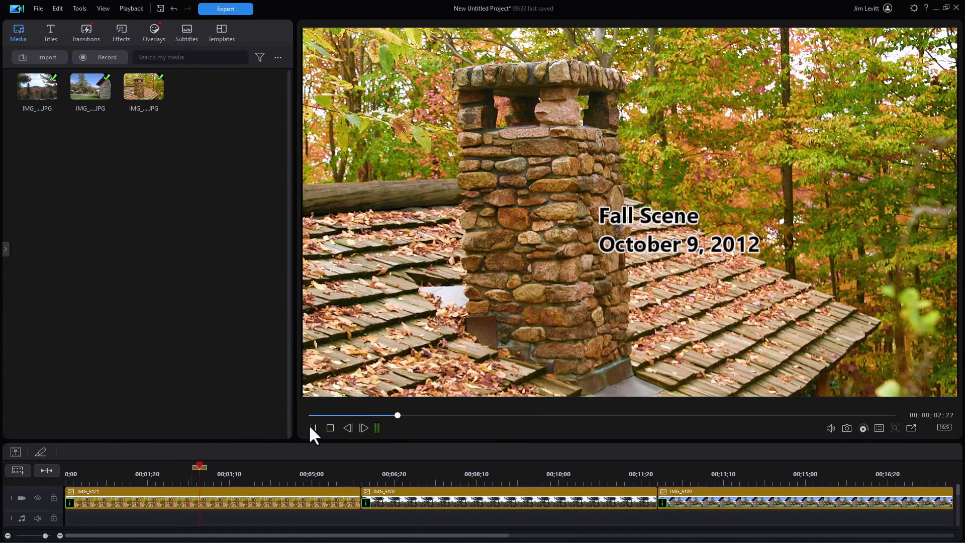
{"action": "left_click", "coordinate": [312, 425]}
{"action": "left_click", "coordinate": [279, 497]}
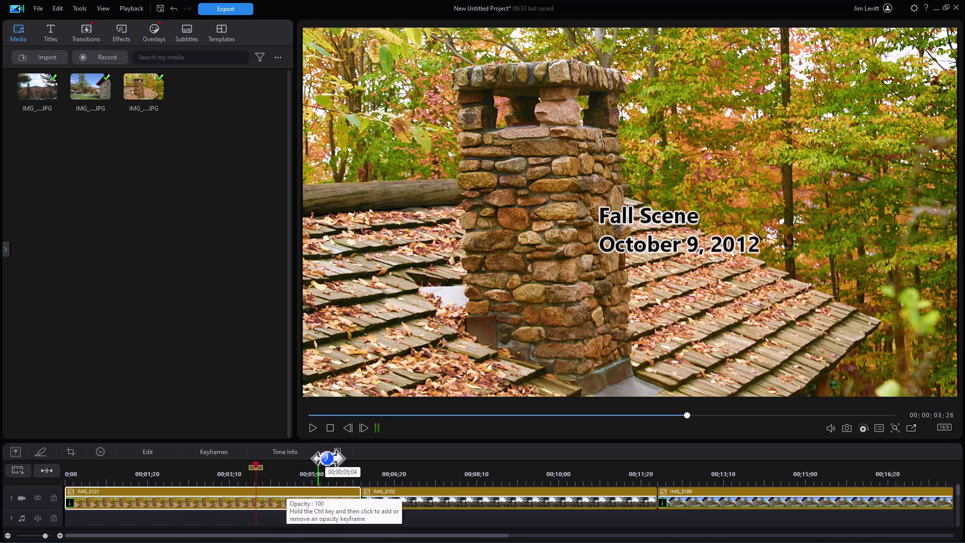
{"action": "left_click", "coordinate": [285, 451]}
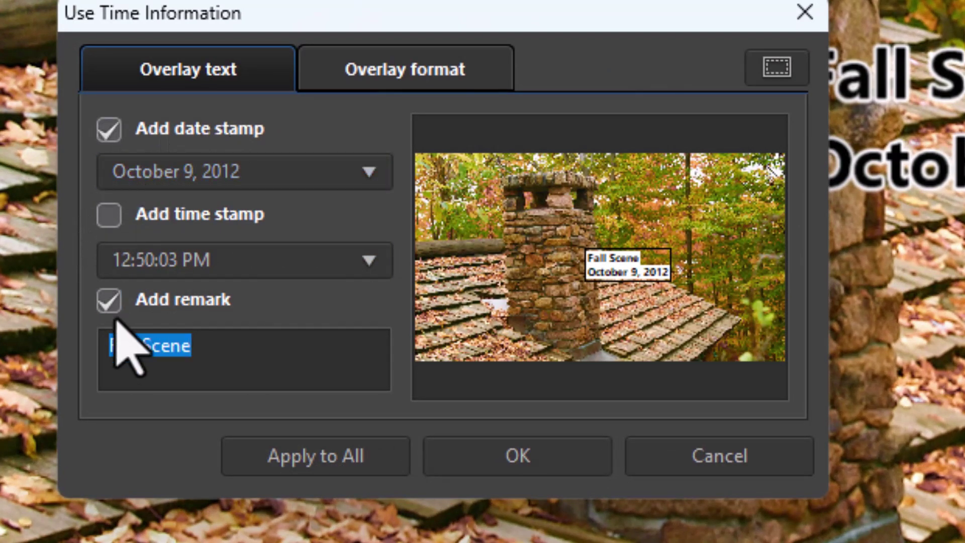
Step: Turn off the Fall Scene remark and drag the date overlay up and right
{"action": "left_click", "coordinate": [109, 300]}
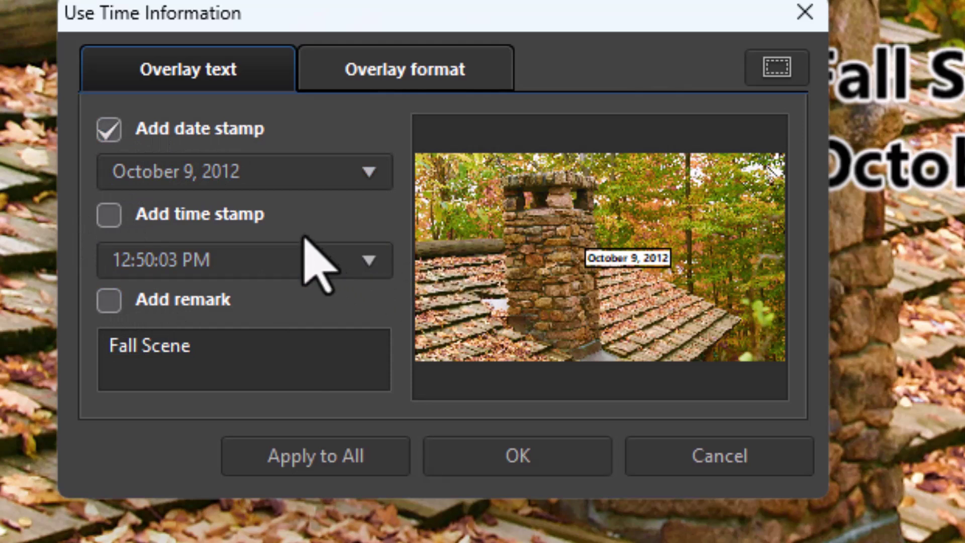
{"action": "left_click_drag", "start_coordinate": [615, 263], "coordinate": [662, 193]}
{"action": "left_click", "coordinate": [452, 71]}
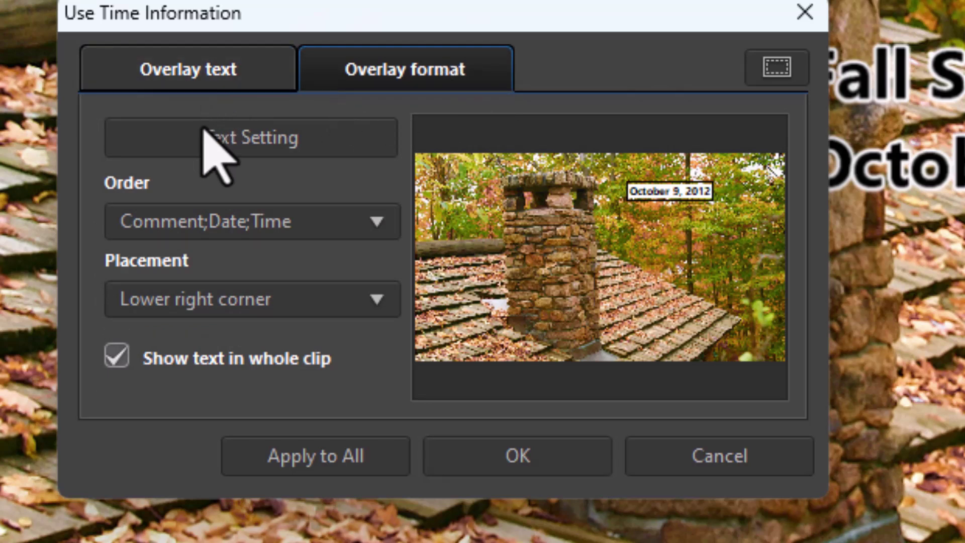
Step: Set the date overlay's font to ChunkFive and turn off its white border
{"action": "left_click", "coordinate": [300, 143]}
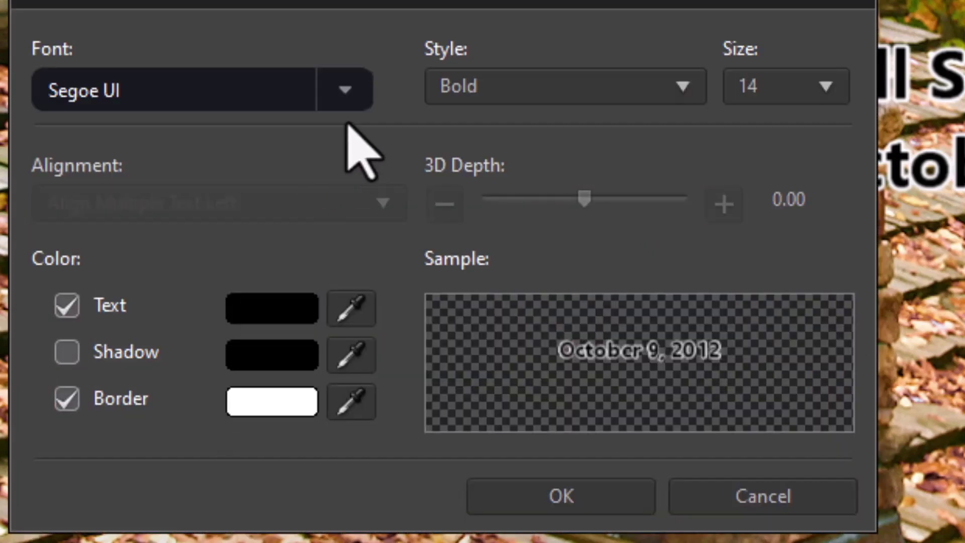
{"action": "left_click", "coordinate": [345, 89]}
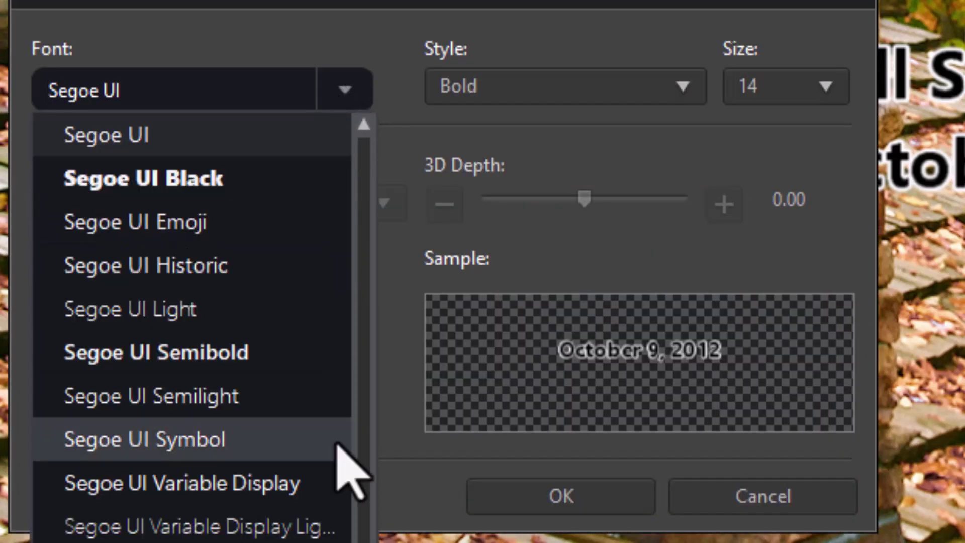
{"action": "scroll", "coordinate": [224, 324], "scroll_direction": "up", "scroll_amount": 10}
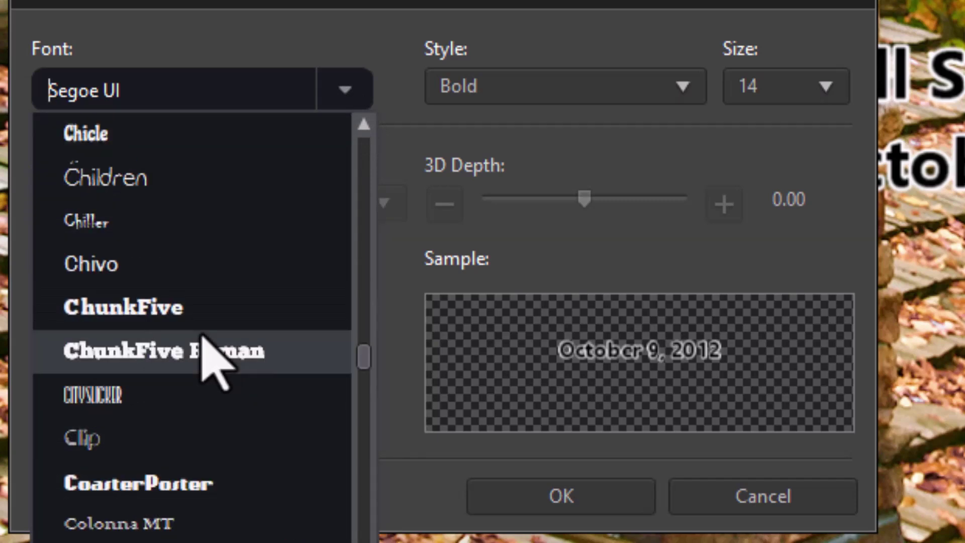
{"action": "left_click", "coordinate": [222, 317]}
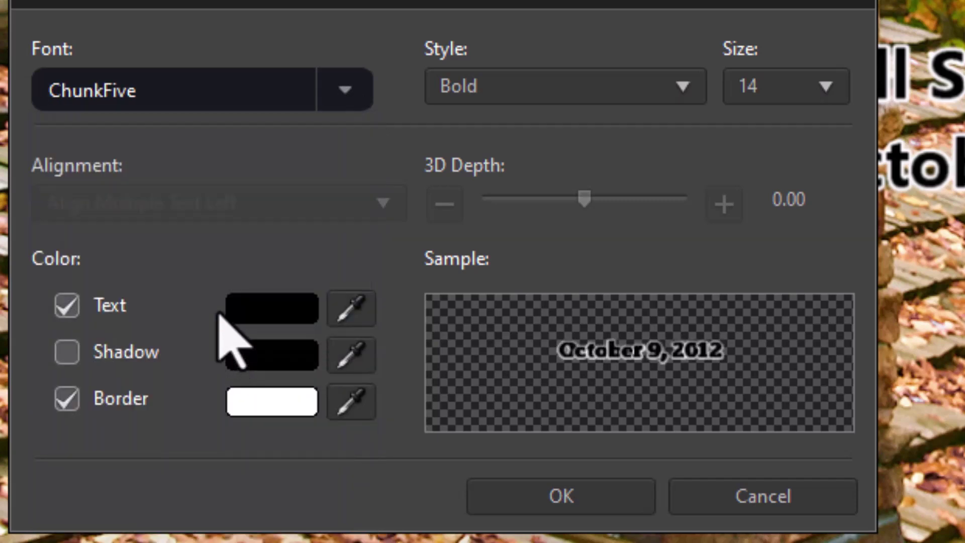
{"action": "key", "text": "alt+b"}
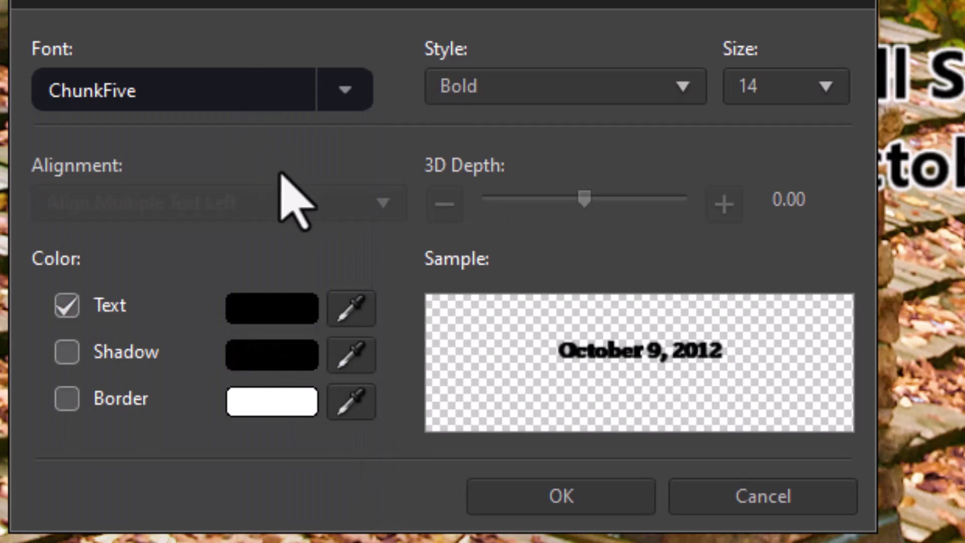
{"action": "left_click", "coordinate": [286, 307]}
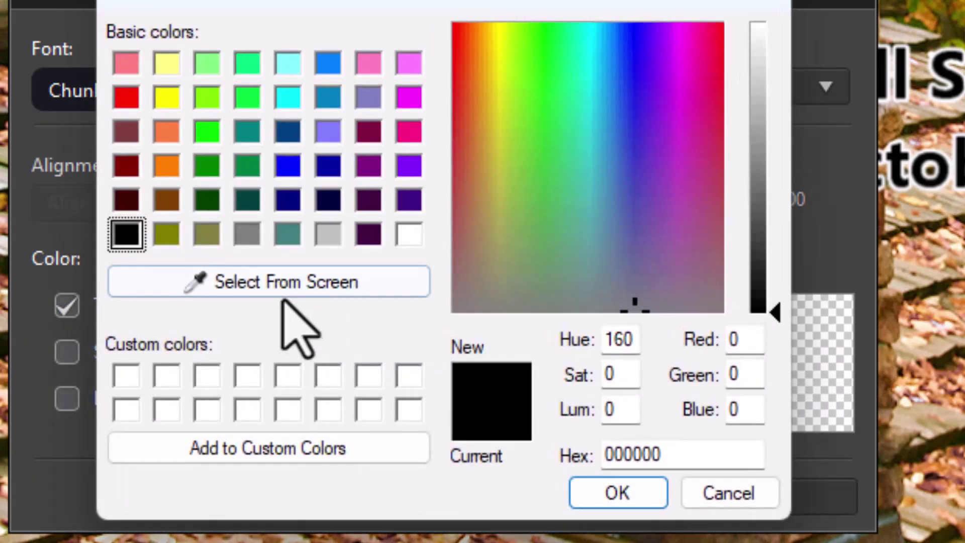
Step: Make the date text orange and give it a dark brown shadow (533610) sampled from the photo
{"action": "left_click", "coordinate": [171, 168]}
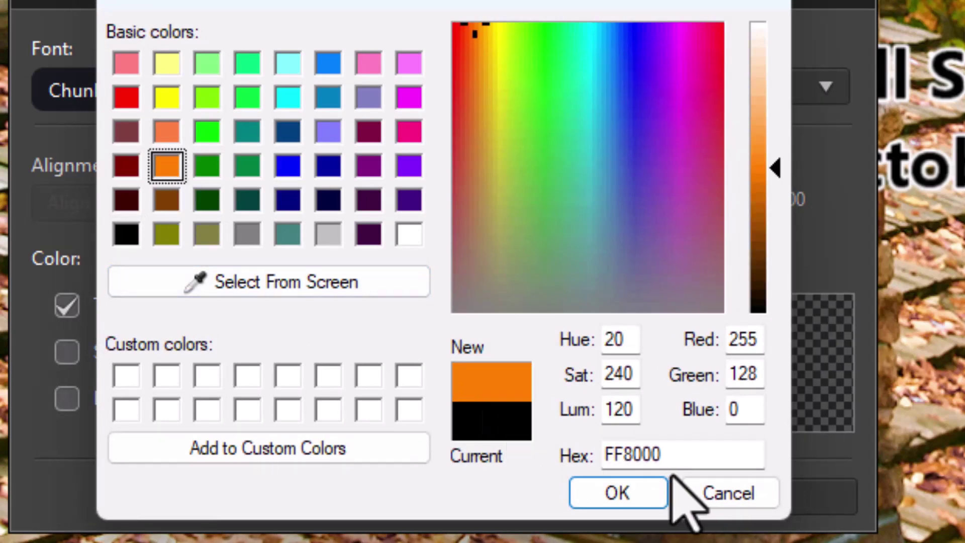
{"action": "left_click", "coordinate": [643, 490]}
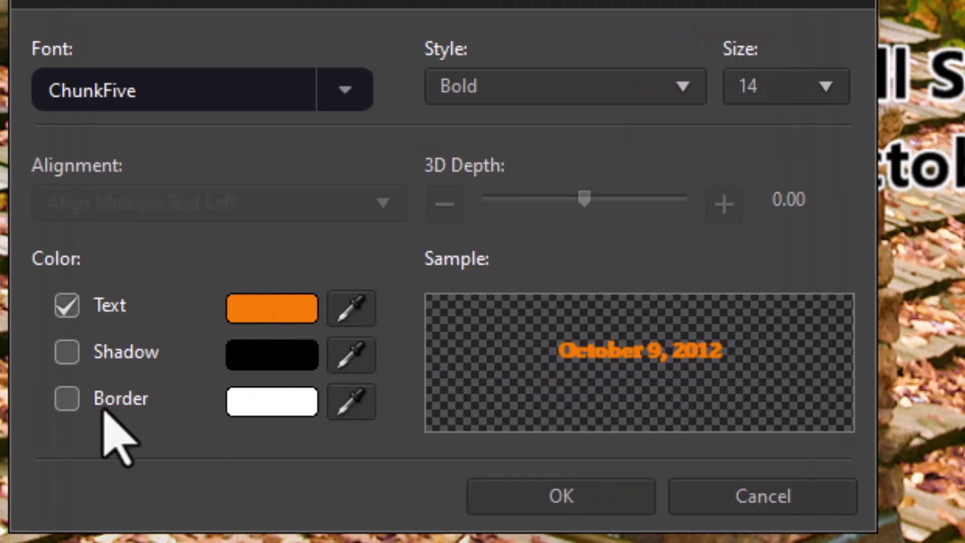
{"action": "left_click", "coordinate": [66, 350]}
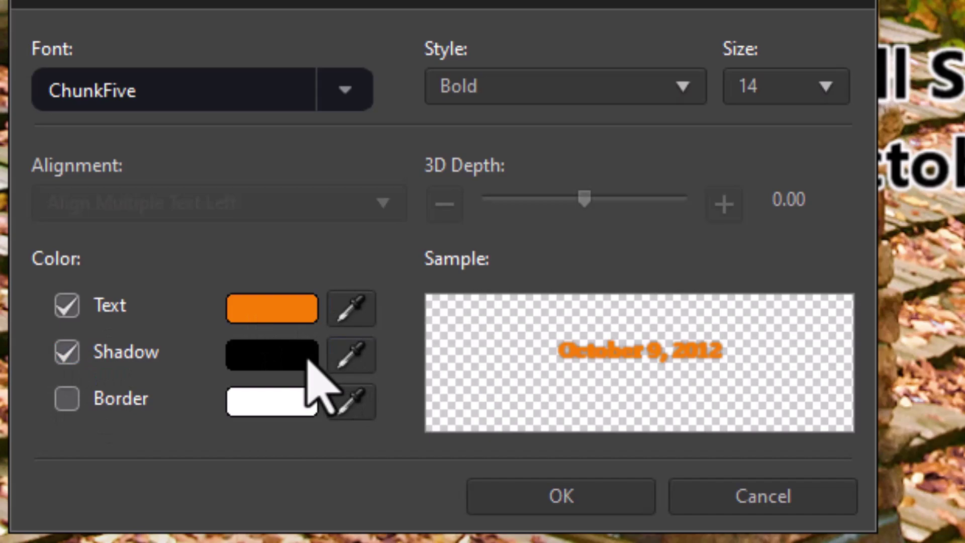
{"action": "left_click", "coordinate": [288, 354]}
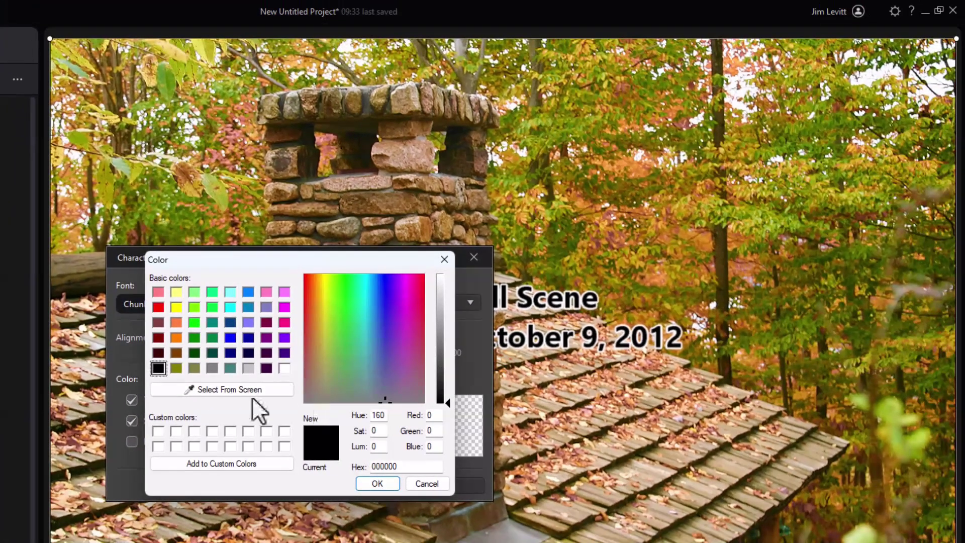
{"action": "left_click", "coordinate": [205, 390]}
{"action": "left_click", "coordinate": [723, 265]}
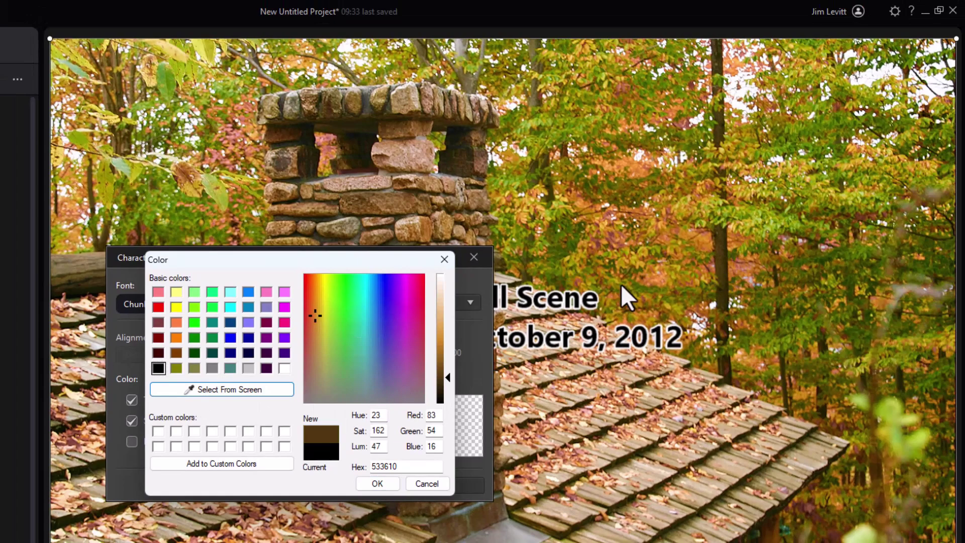
{"action": "left_click", "coordinate": [380, 486]}
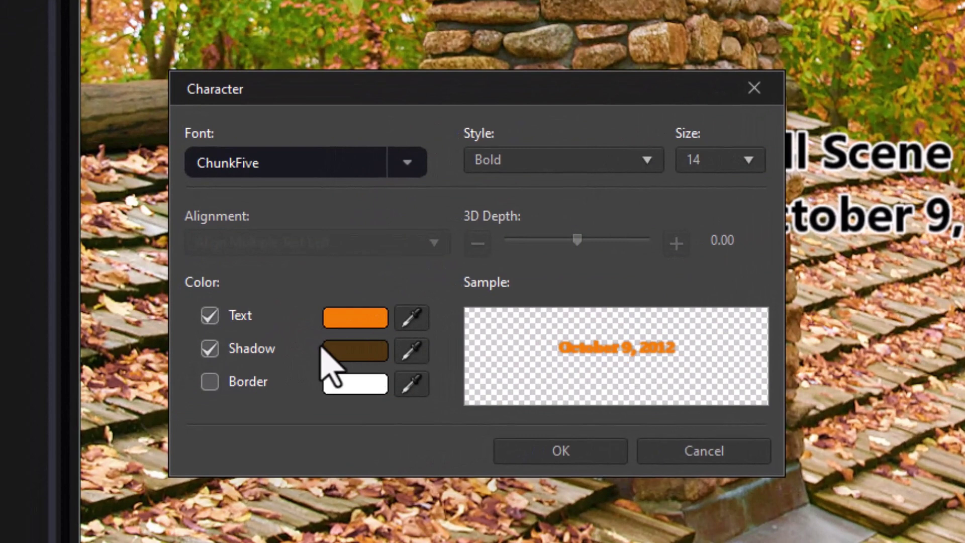
Step: Set the date text to size 20 Bold Italic, then nudge the overlay slightly left
{"action": "left_click", "coordinate": [749, 160]}
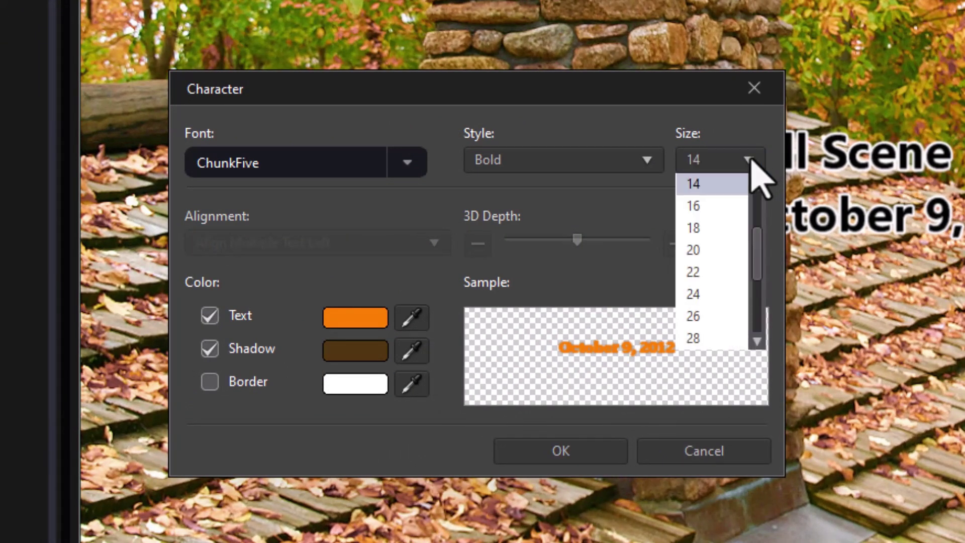
{"action": "left_click", "coordinate": [704, 254]}
{"action": "left_click", "coordinate": [643, 167]}
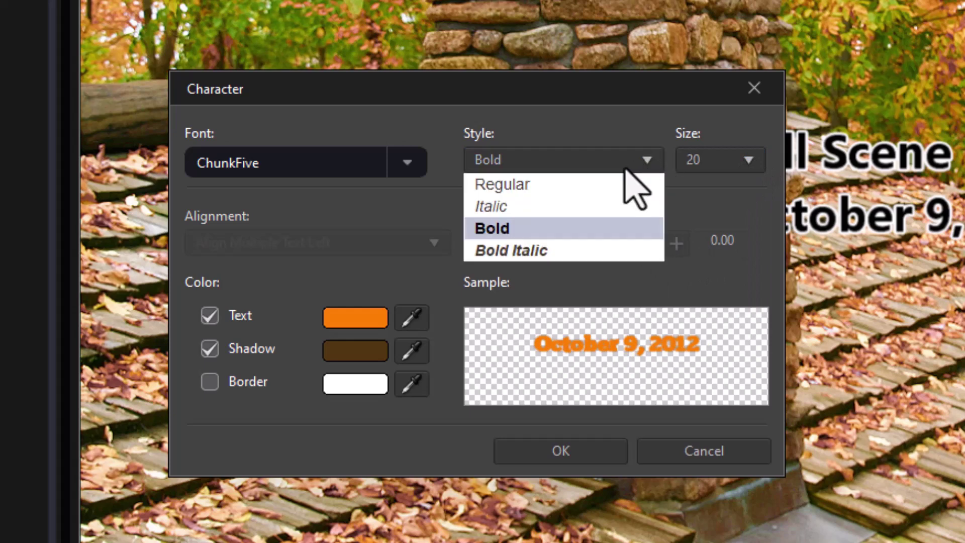
{"action": "left_click", "coordinate": [551, 254]}
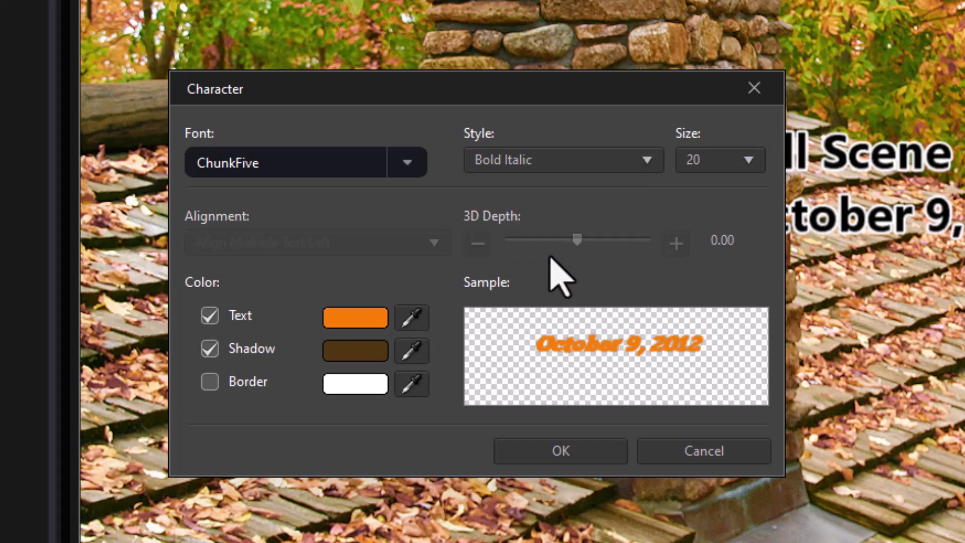
{"action": "left_click", "coordinate": [553, 450]}
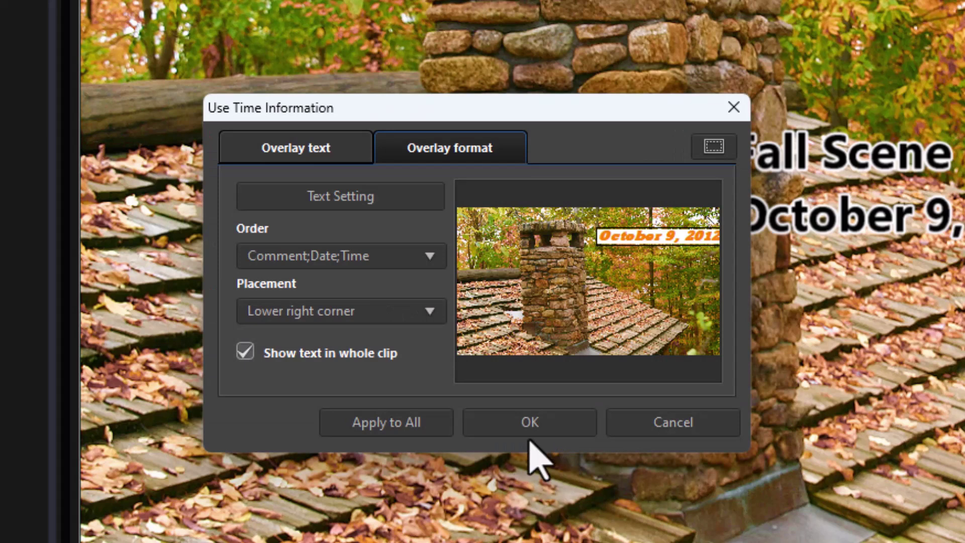
{"action": "left_click_drag", "start_coordinate": [653, 238], "coordinate": [629, 238]}
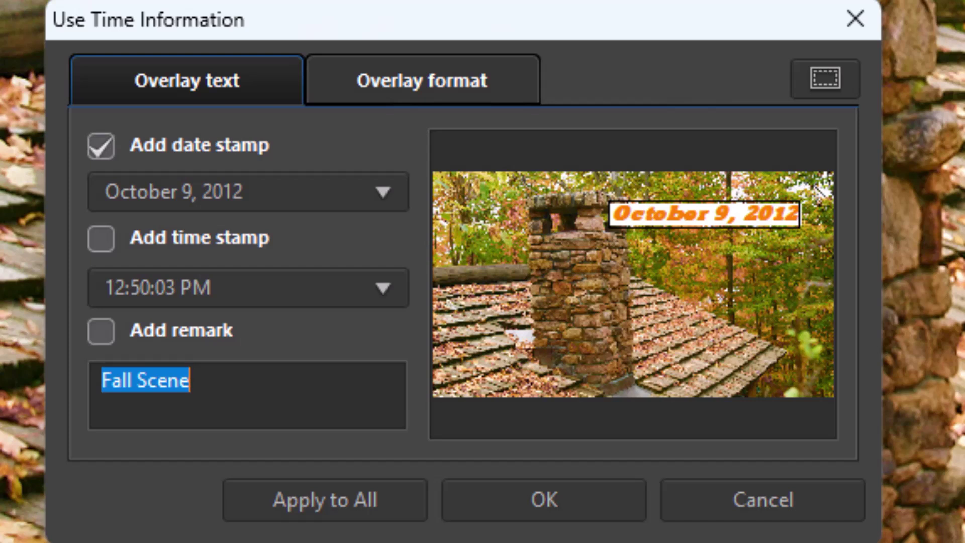
Step: Apply the date overlay settings to all clips, accepting the EXIF-only warning
{"action": "left_click", "coordinate": [304, 502]}
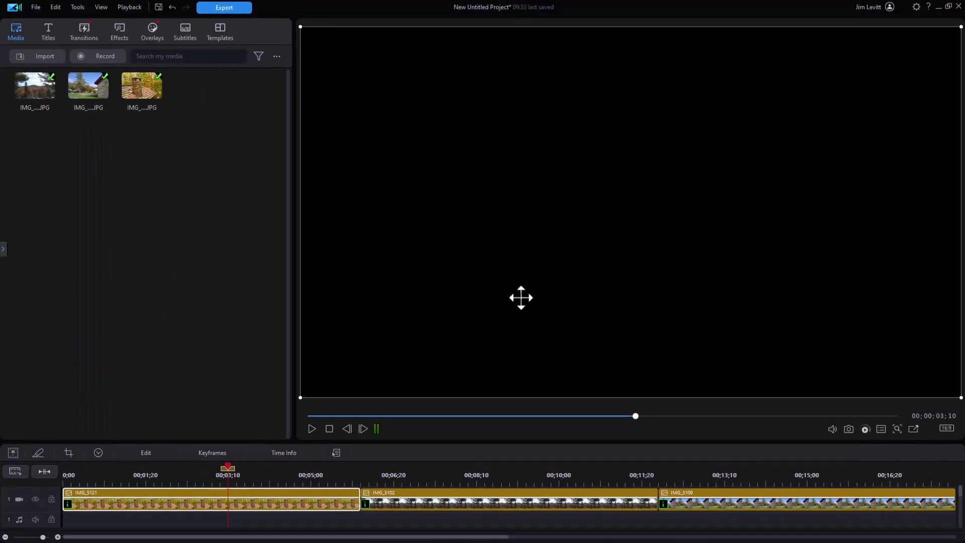
Step: Add the Fall Scene remark to clip IMG_5102's time information overlay
{"action": "left_click", "coordinate": [521, 468]}
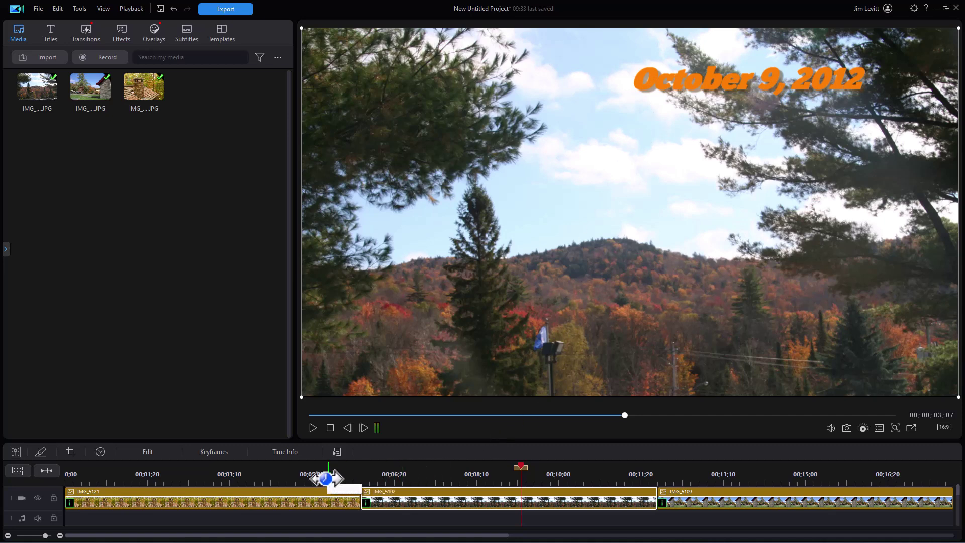
{"action": "left_click", "coordinate": [285, 452]}
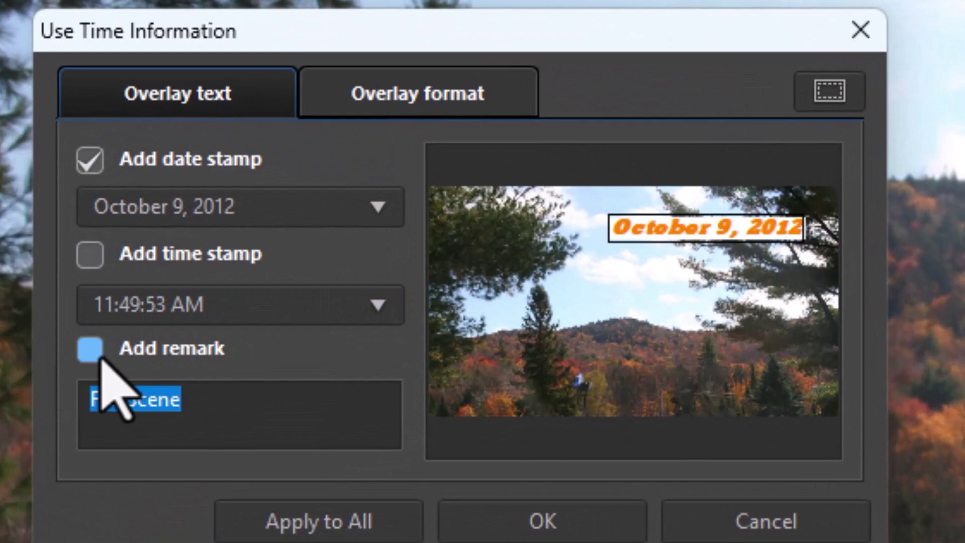
{"action": "left_click", "coordinate": [181, 330]}
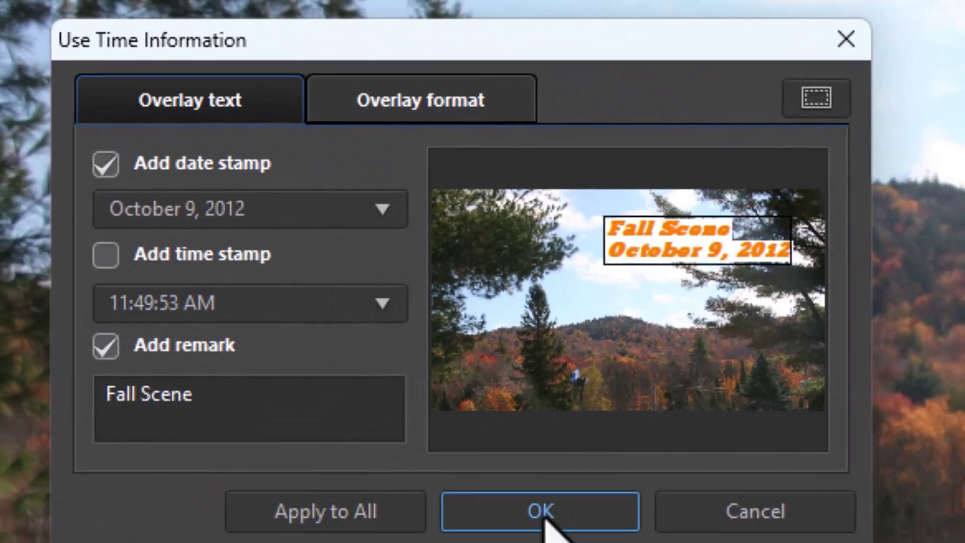
{"action": "left_click", "coordinate": [544, 518]}
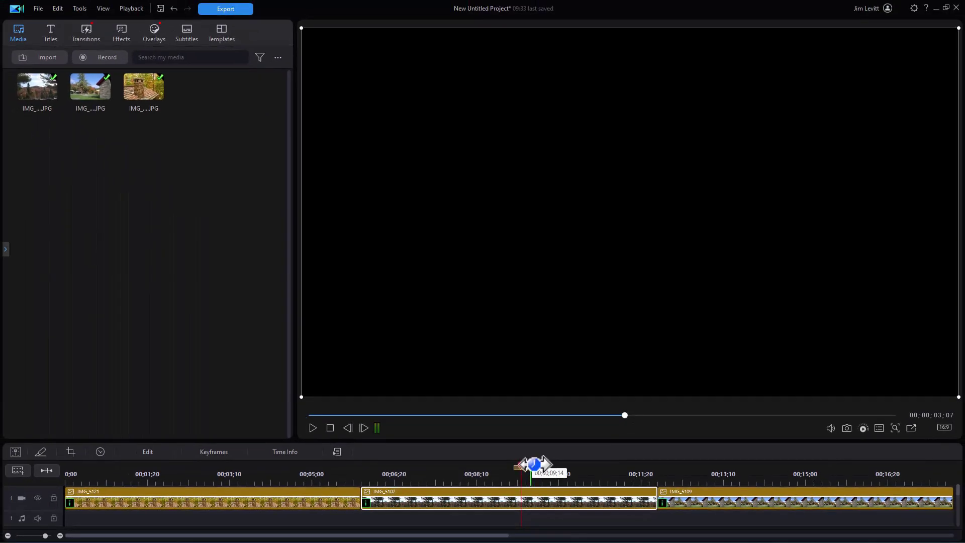
Step: Play and pause the preview, then jump to 00;00;04;00 to view the chimney photo's orange date
{"action": "left_click", "coordinate": [312, 427]}
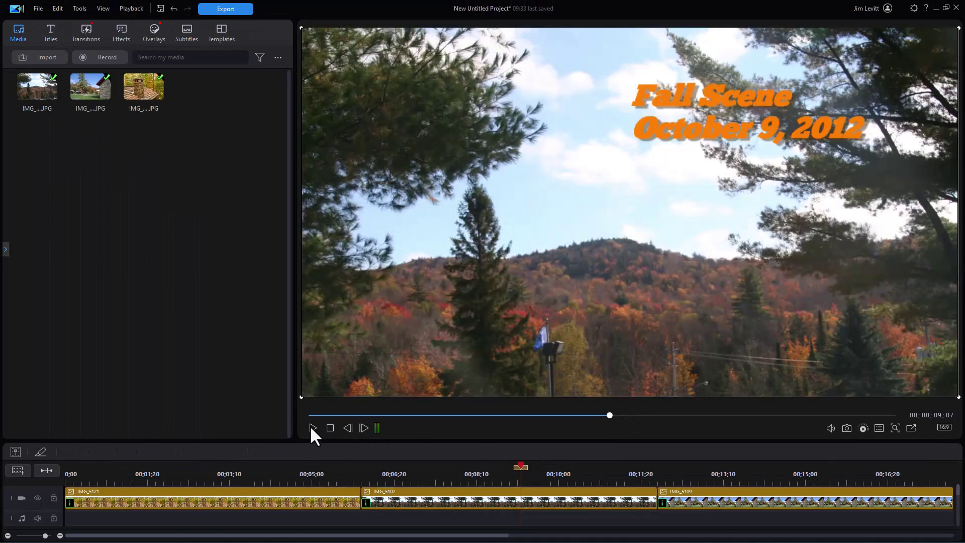
{"action": "left_click", "coordinate": [314, 427]}
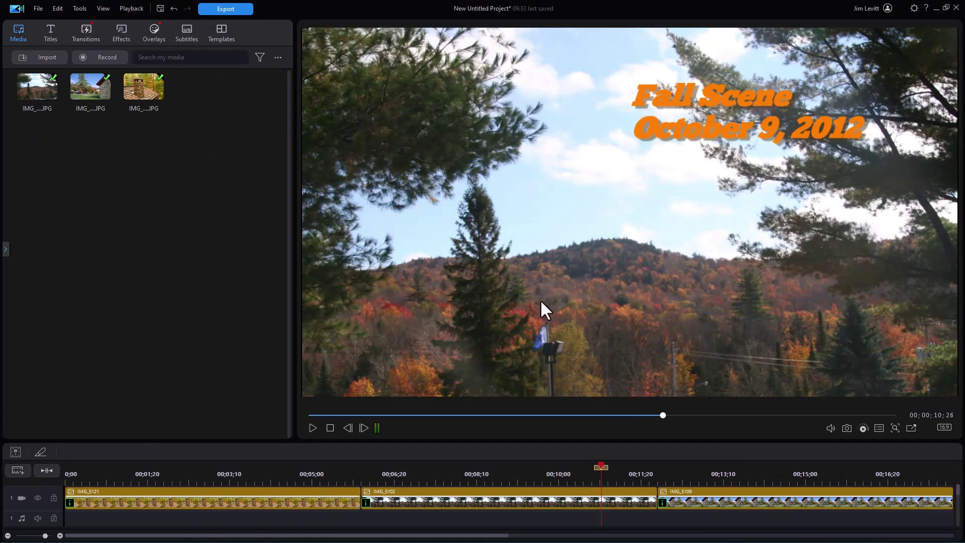
{"action": "left_click", "coordinate": [262, 467]}
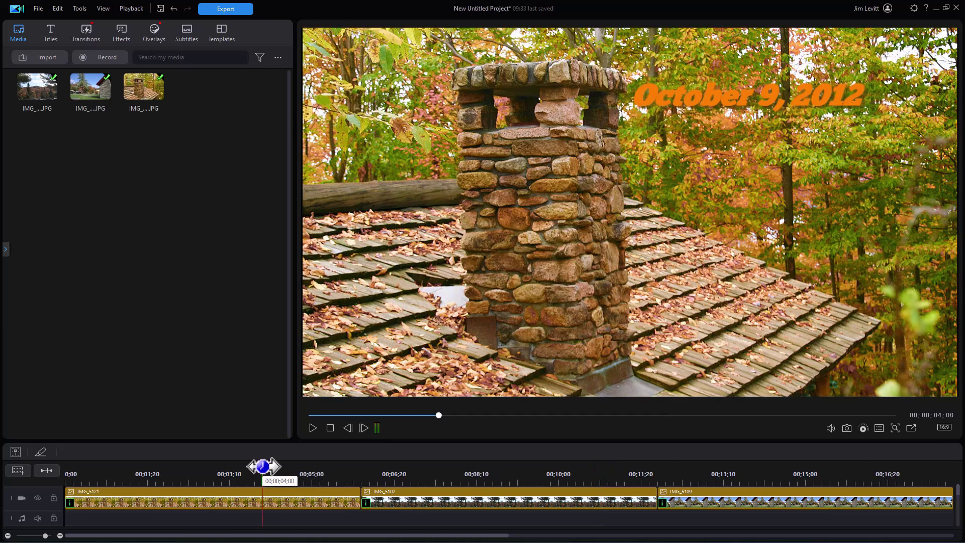